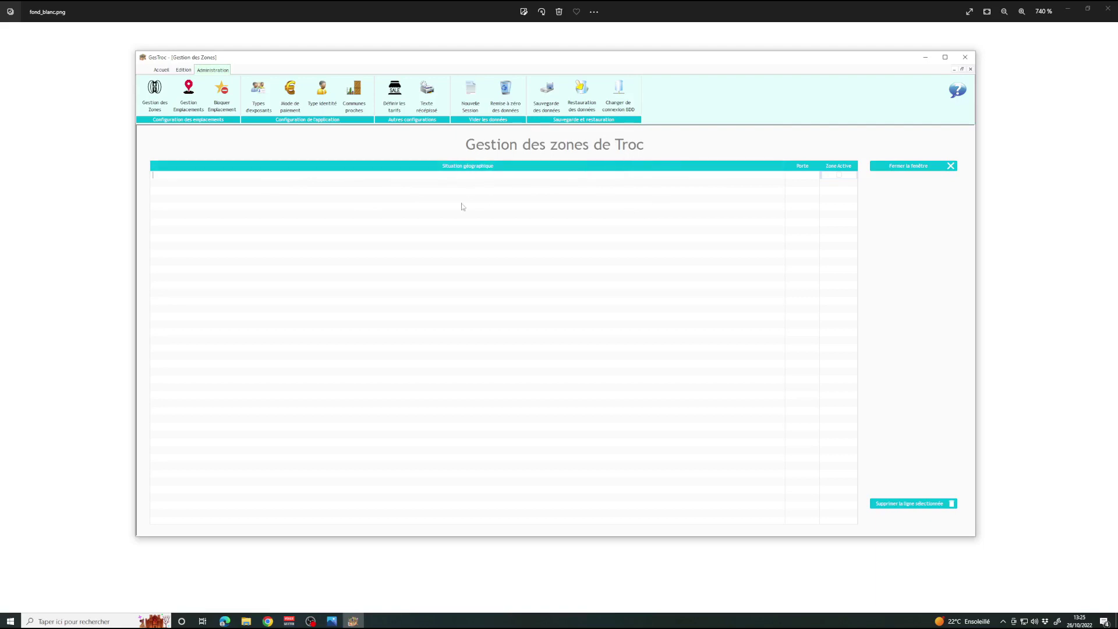
- Add the zones "Rue de paris entre rue Aet la rue B" and "Rue de paris entre rue B et la rue C"
left_click(205, 179)
type("Rue de par")
type("is entre rue Aet la rue B")
left_click(237, 183)
type("Rue de paris entre rue")
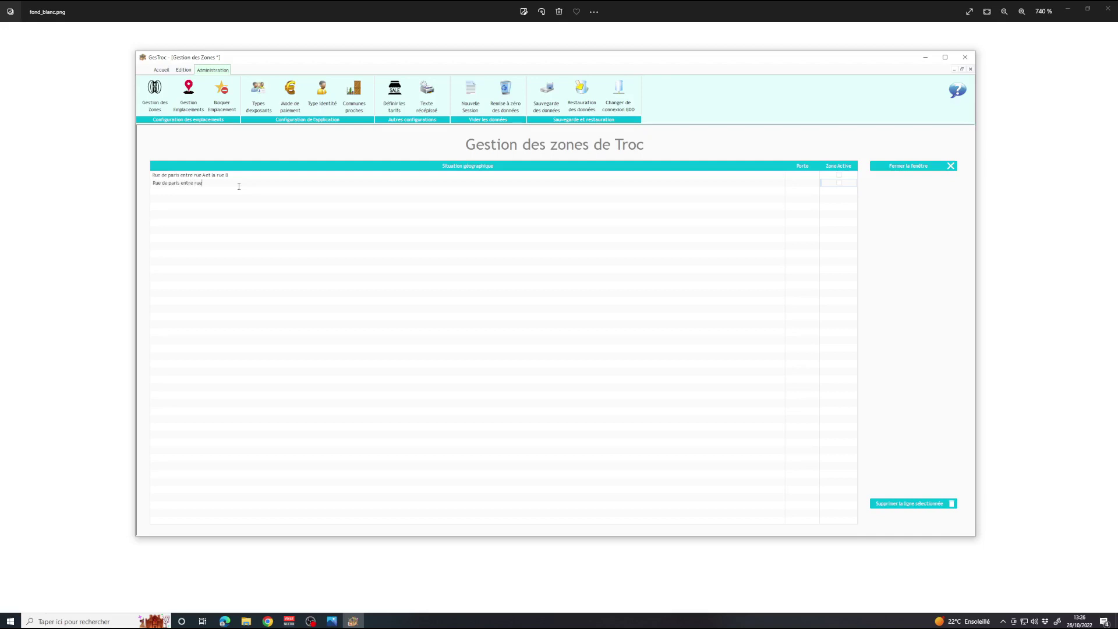
type(" B et la rue")
- Add a third zone with the geographic location "Place du marché"
left_click(233, 191)
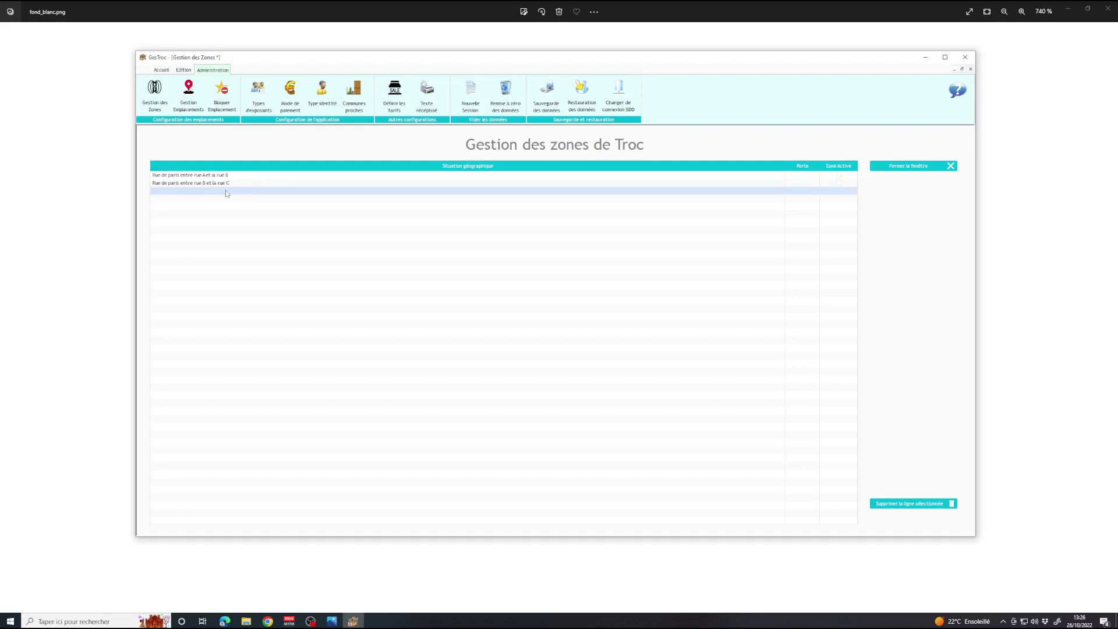
left_click(226, 191)
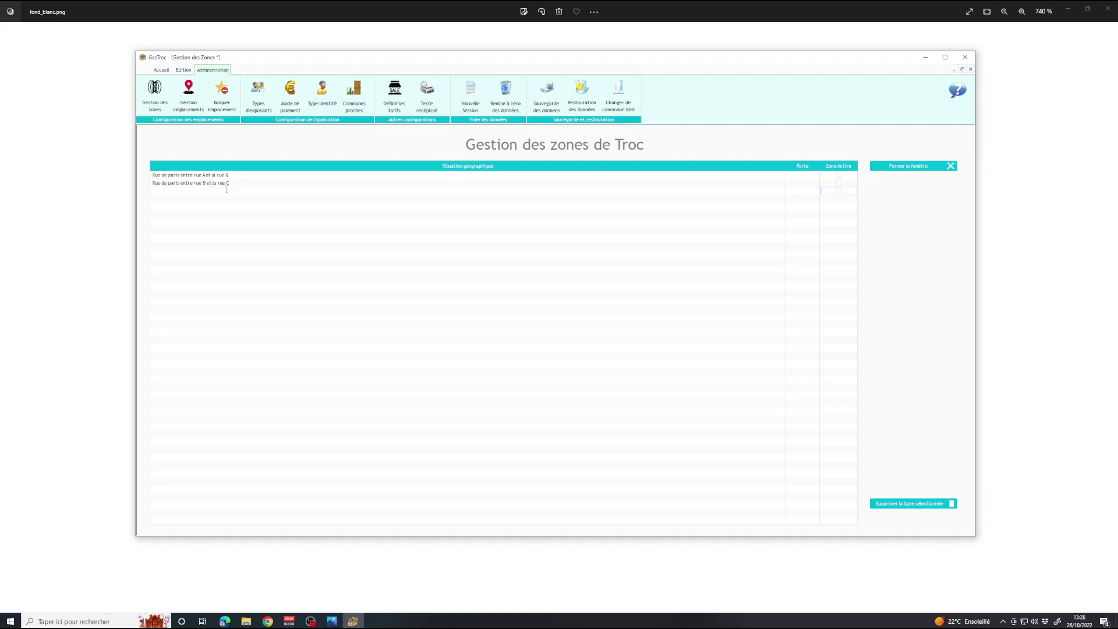
type("Place du marché")
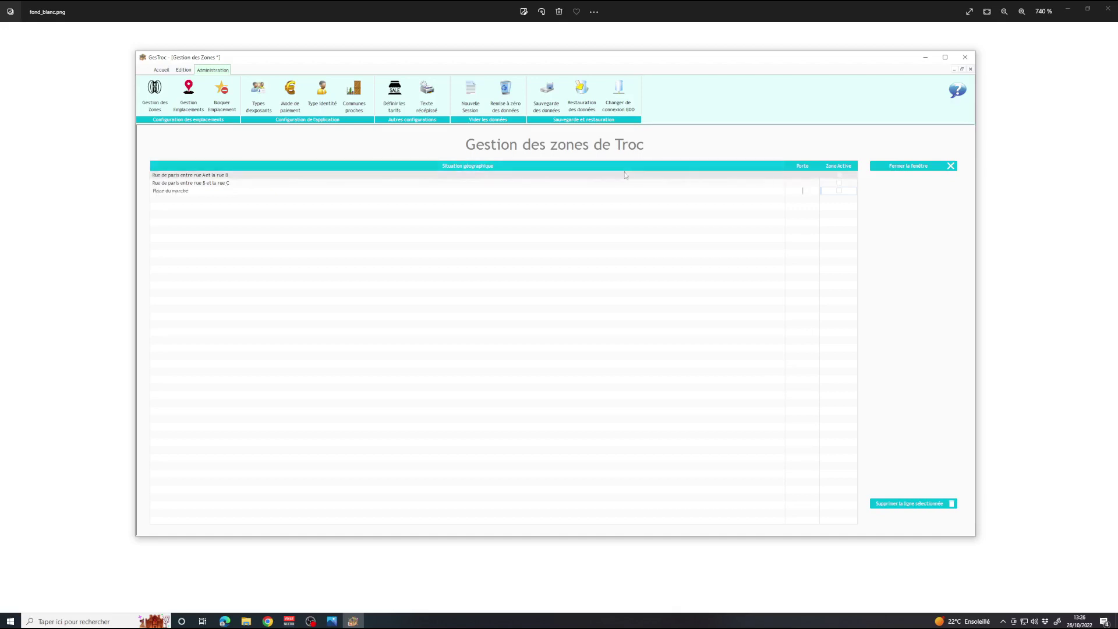
- Assign Porte A to both Rue de paris zones and Porte B to Place du marché
left_click(808, 177)
left_click(805, 176)
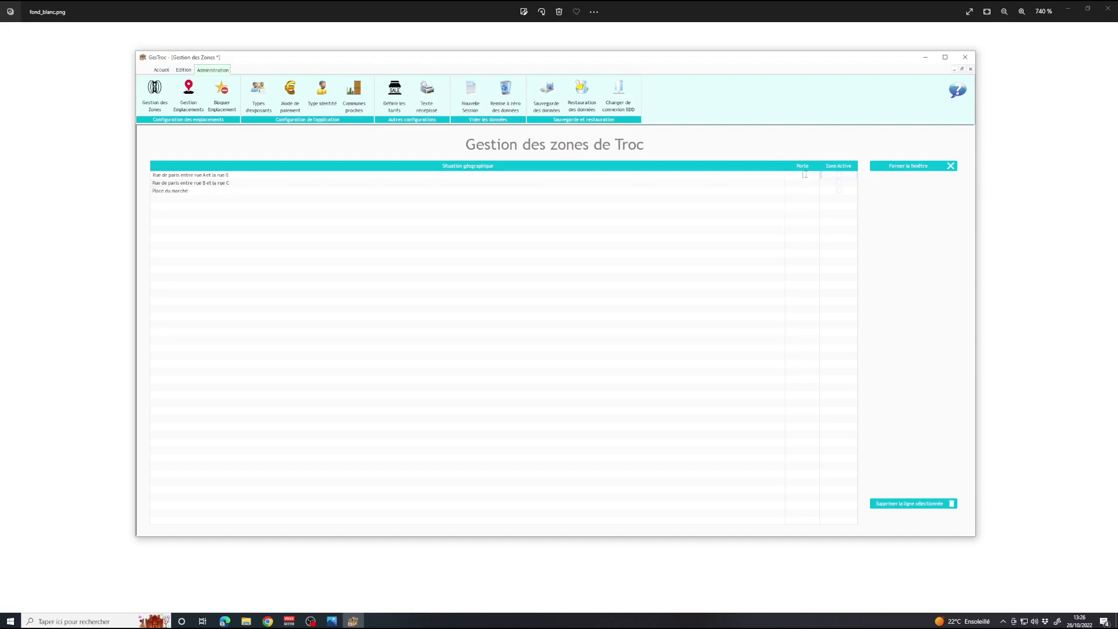
key("Down")
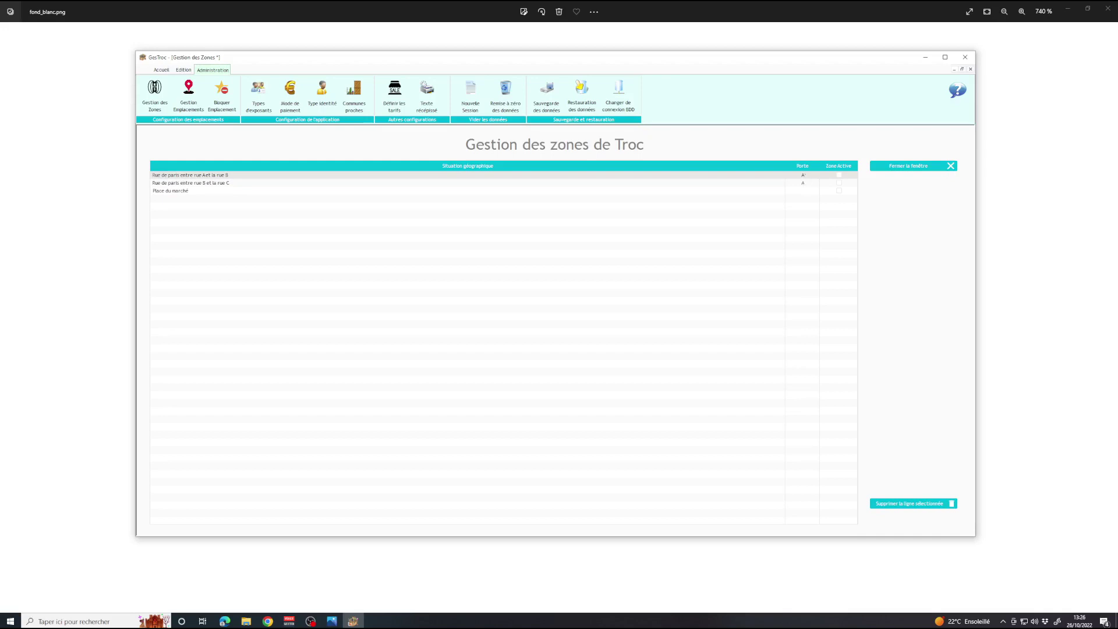
left_click(757, 176)
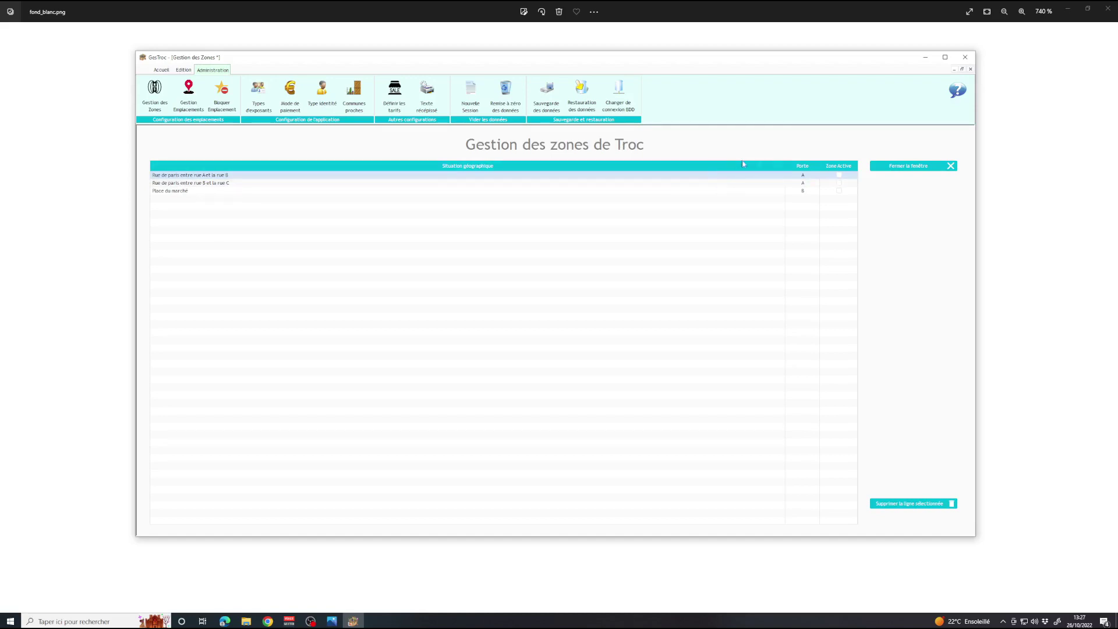
- Mark the two Rue de paris zones as active and close zone management
left_click(839, 175)
left_click(839, 183)
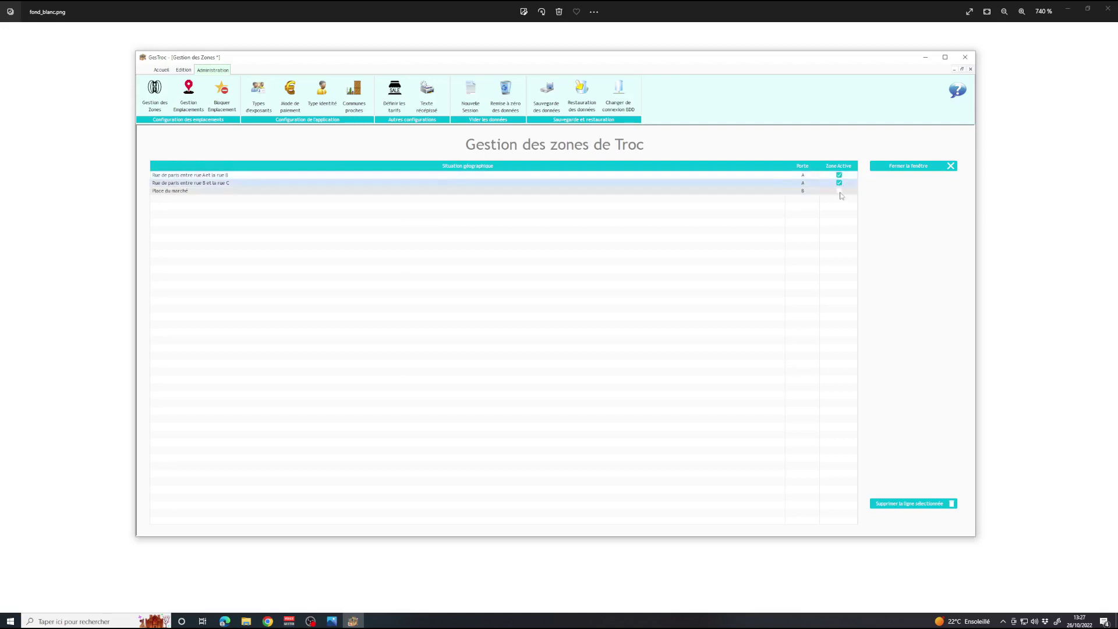
left_click(913, 168)
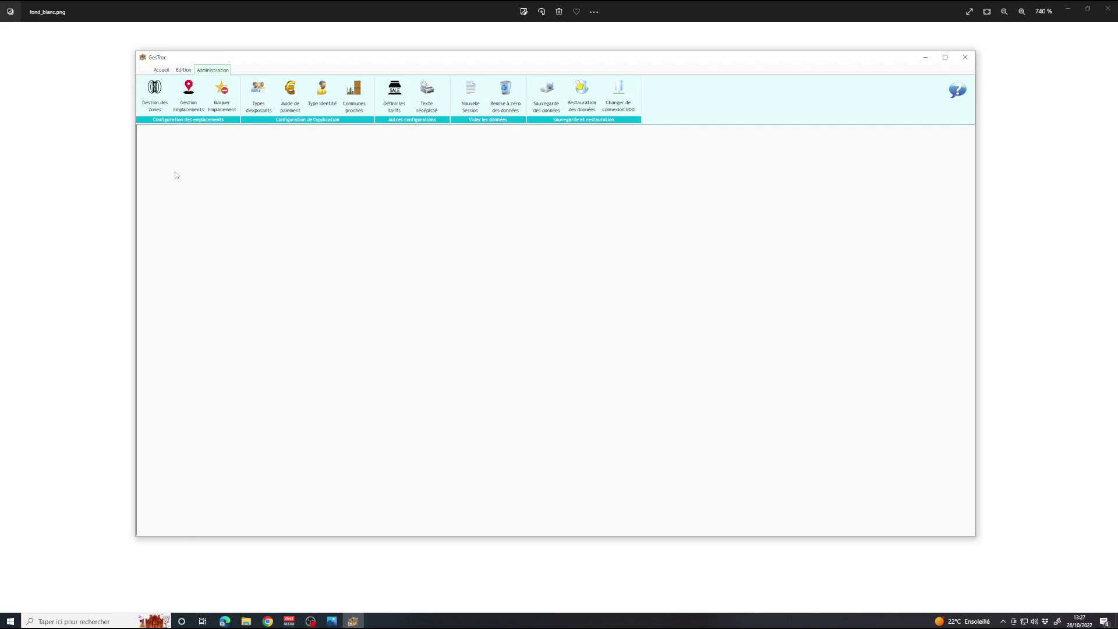
- In Gestion Emplacements, add pitch number 1 at RUE DE PARIS, assigned to the zone between rue A and rue B
left_click(188, 93)
left_click(170, 177)
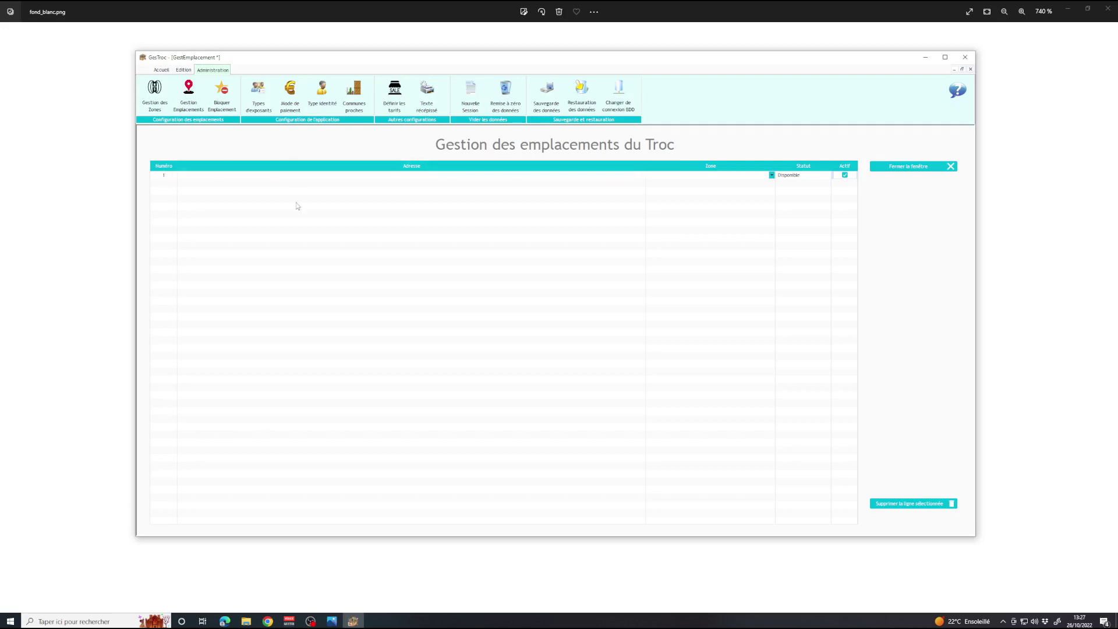
left_click(311, 176)
type("E DE PARIS")
left_click(772, 175)
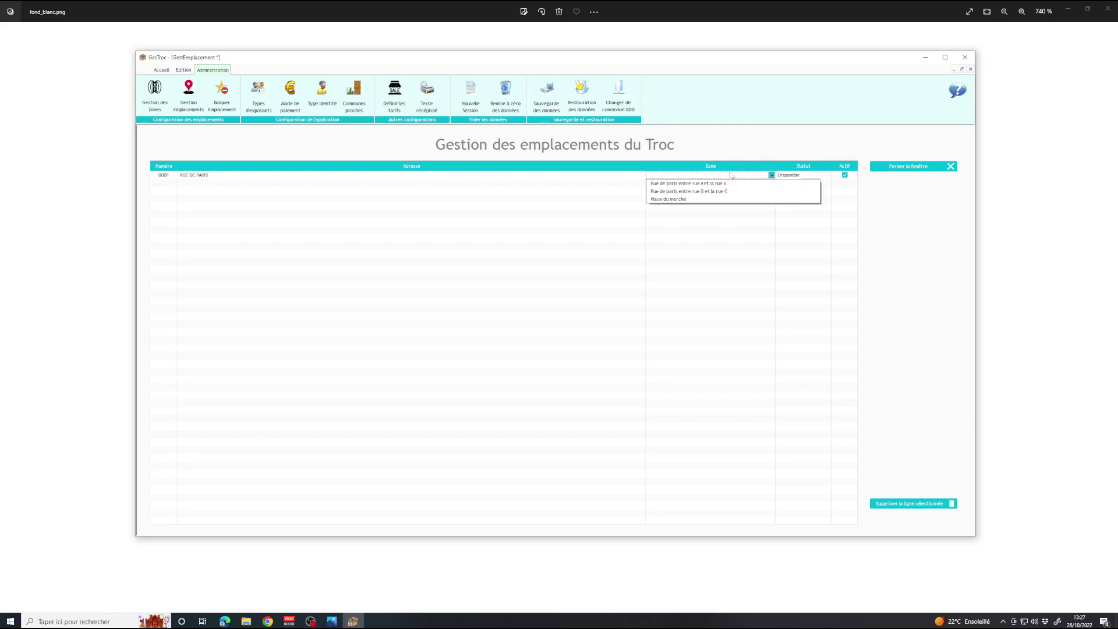
left_click(711, 184)
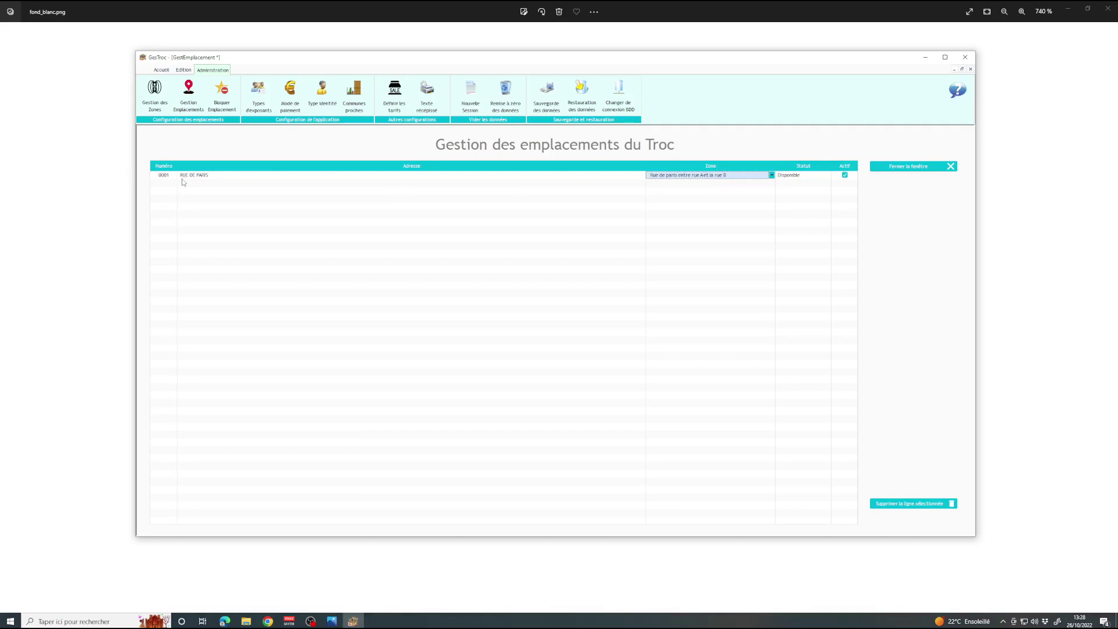
left_click(804, 177)
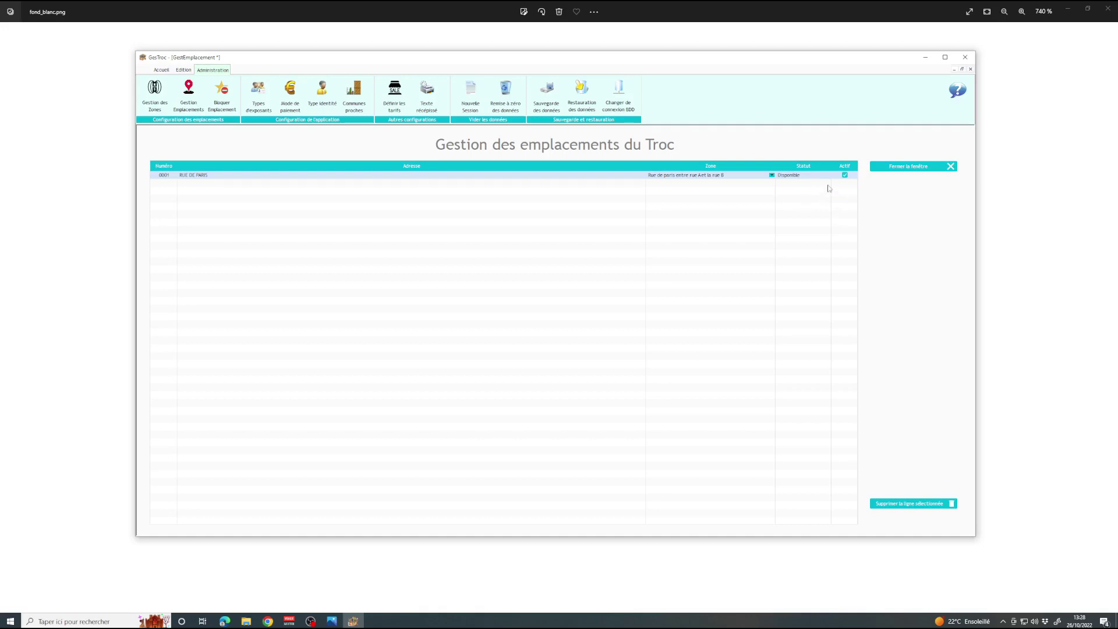
- Add pitch number 2 at RUE DE PARIS, assigned to the zone between rue A and rue B
left_click(167, 185)
left_click(210, 188)
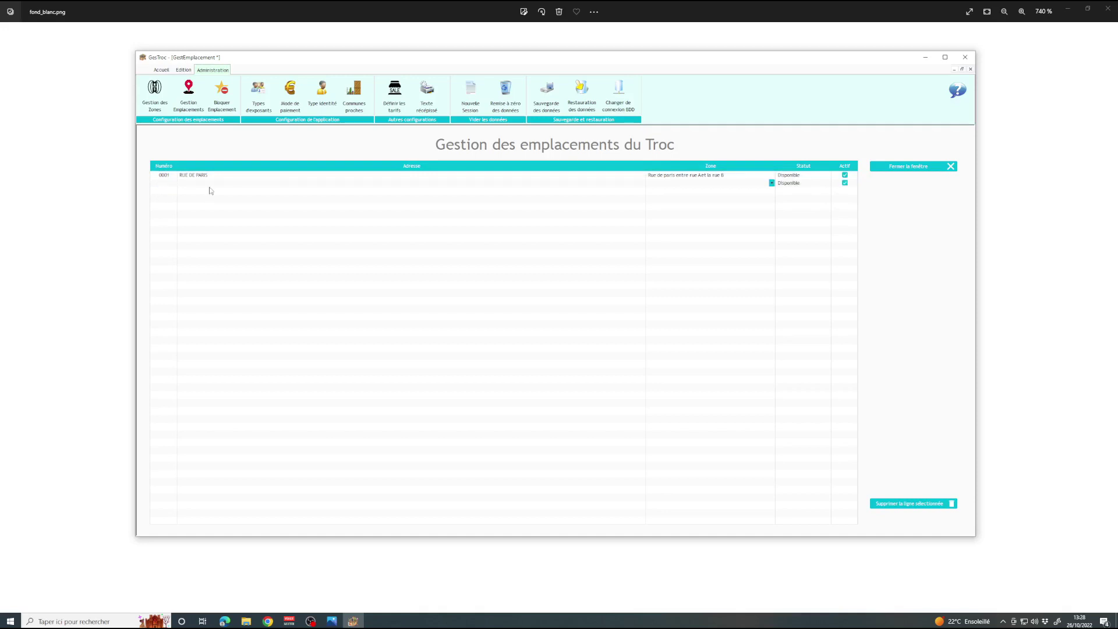
key("Tab")
type("RUE DE PARIS")
left_click(772, 183)
left_click(712, 190)
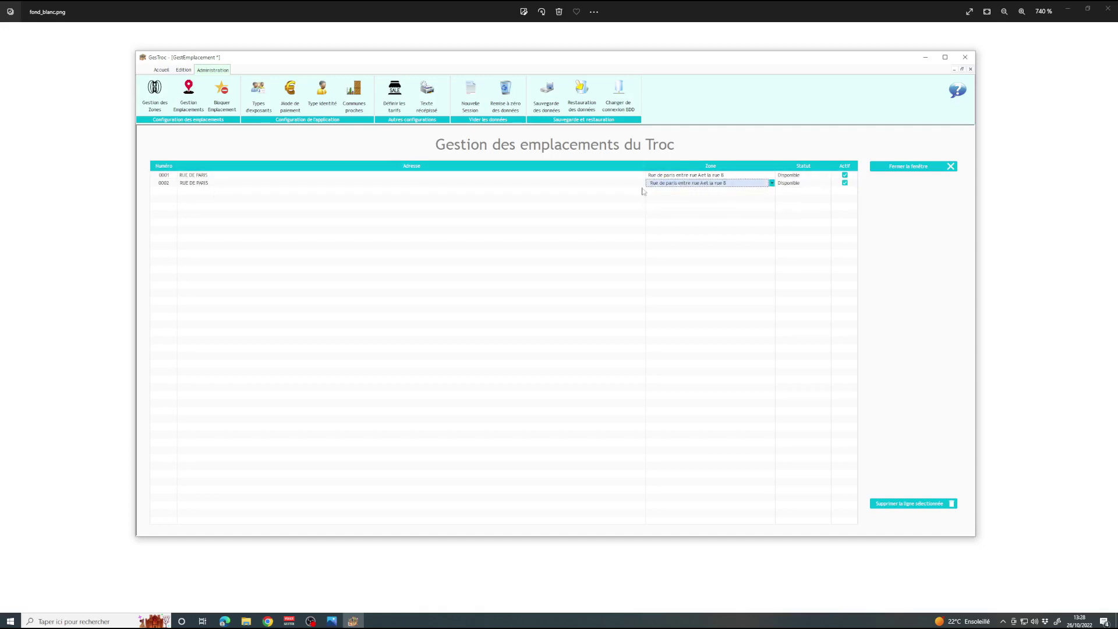
- Add pitch number 3 at RUE DE PARIS, assigned to the zone between rue A and rue B
left_click(166, 197)
key("Tab")
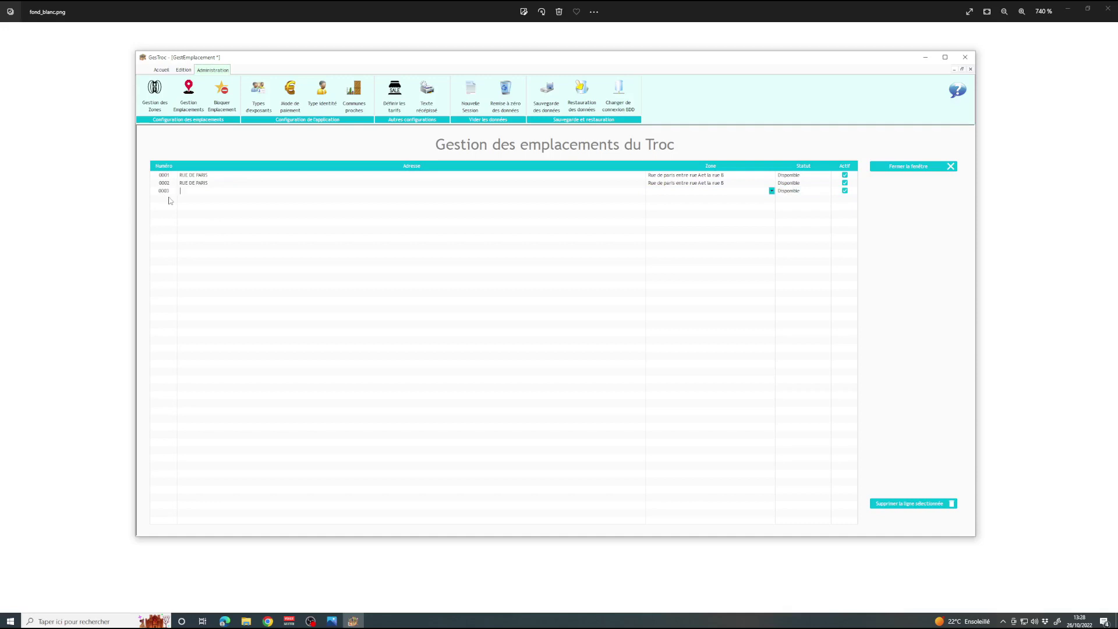
type("RUE DE PARIS")
left_click_drag(209, 191, 180, 190)
left_click(772, 191)
left_click(707, 199)
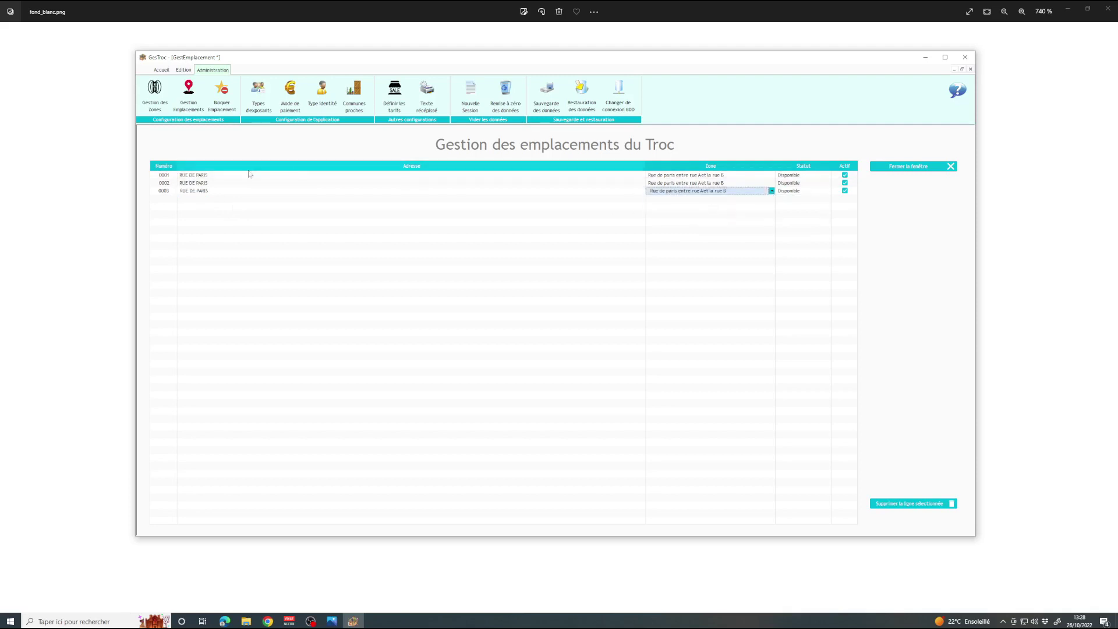
- Add pitch number 4 at RUE DE PARIS, assigned to the zone between rue B and rue C
left_click(168, 199)
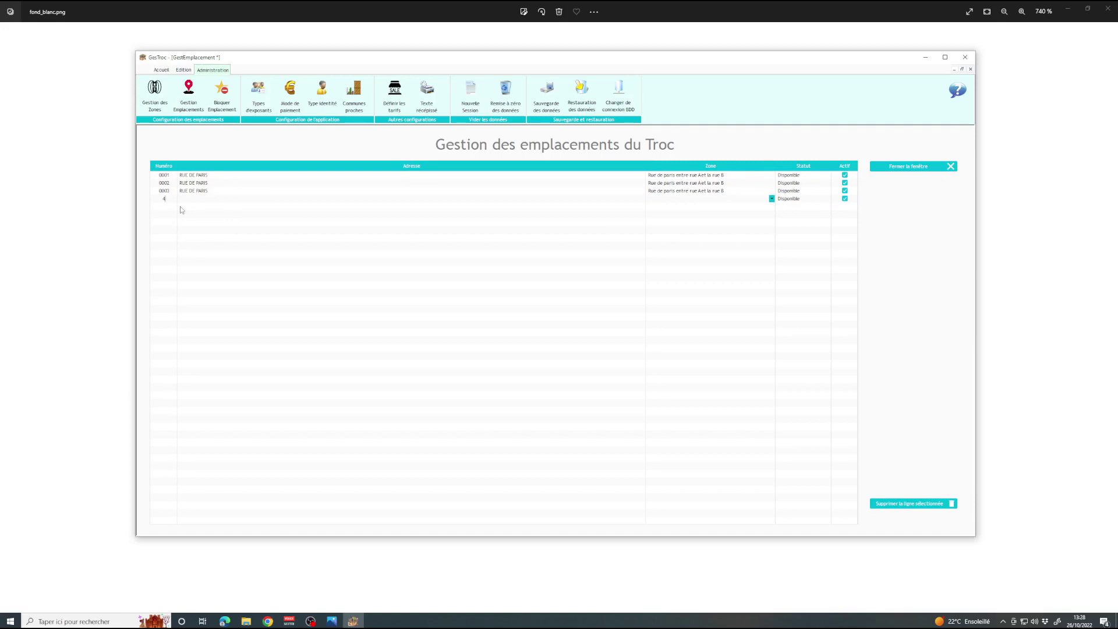
key("Tab")
type("RUE DE PARIS")
left_click(771, 198)
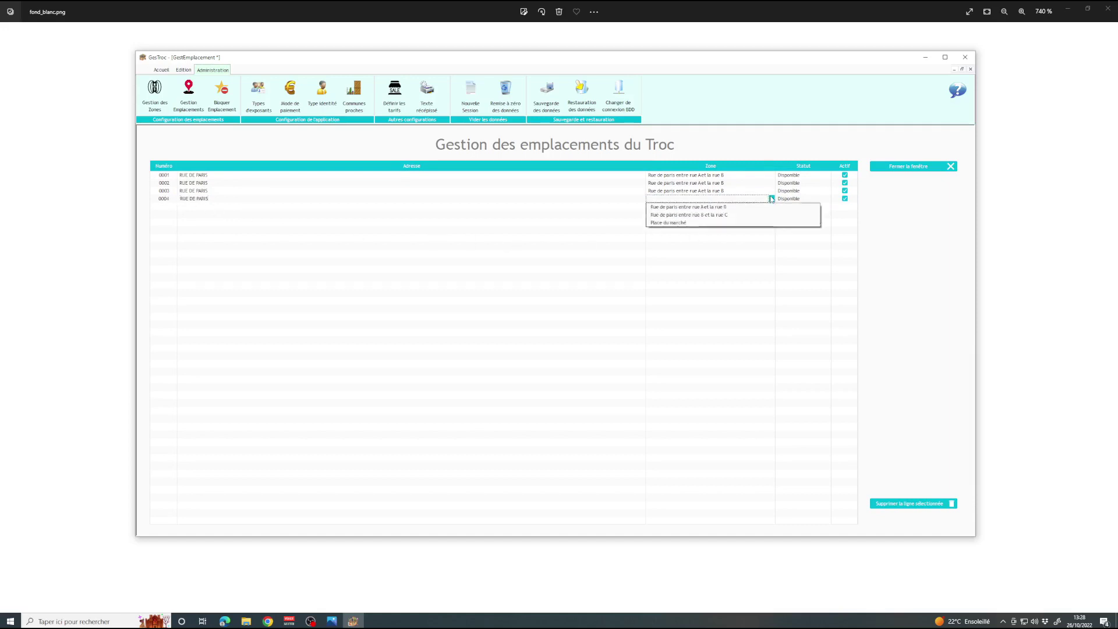
left_click(727, 215)
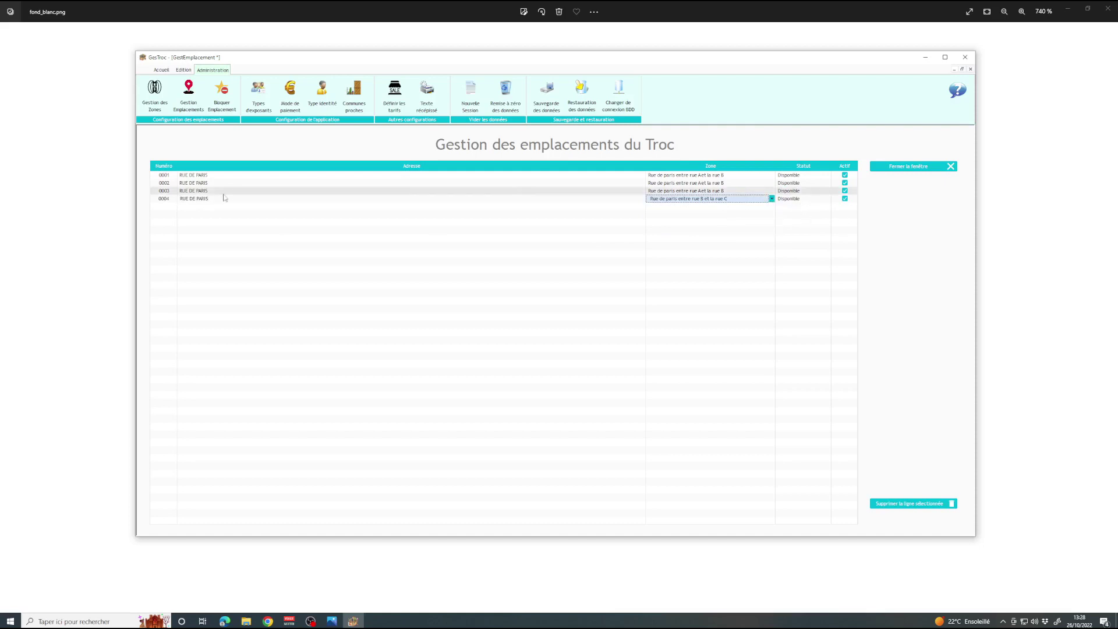
- Add pitch number 5 at RUE DE PARIS in the zone between rue B and rue C, and close pitch management
left_click(175, 207)
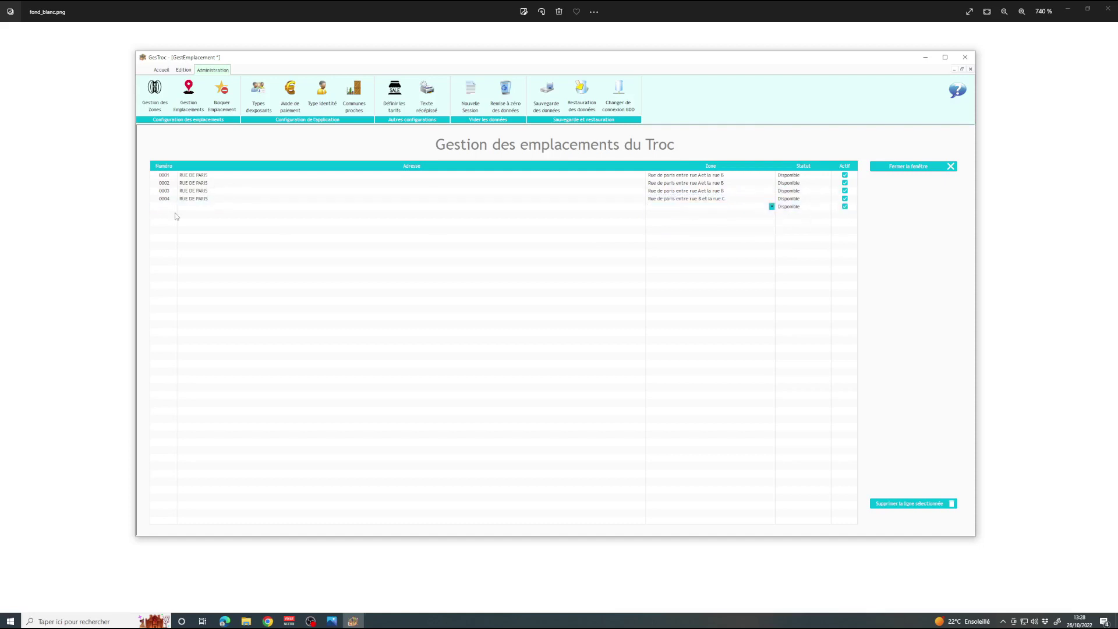
type("5")
left_click(233, 208)
left_click(772, 206)
left_click(722, 224)
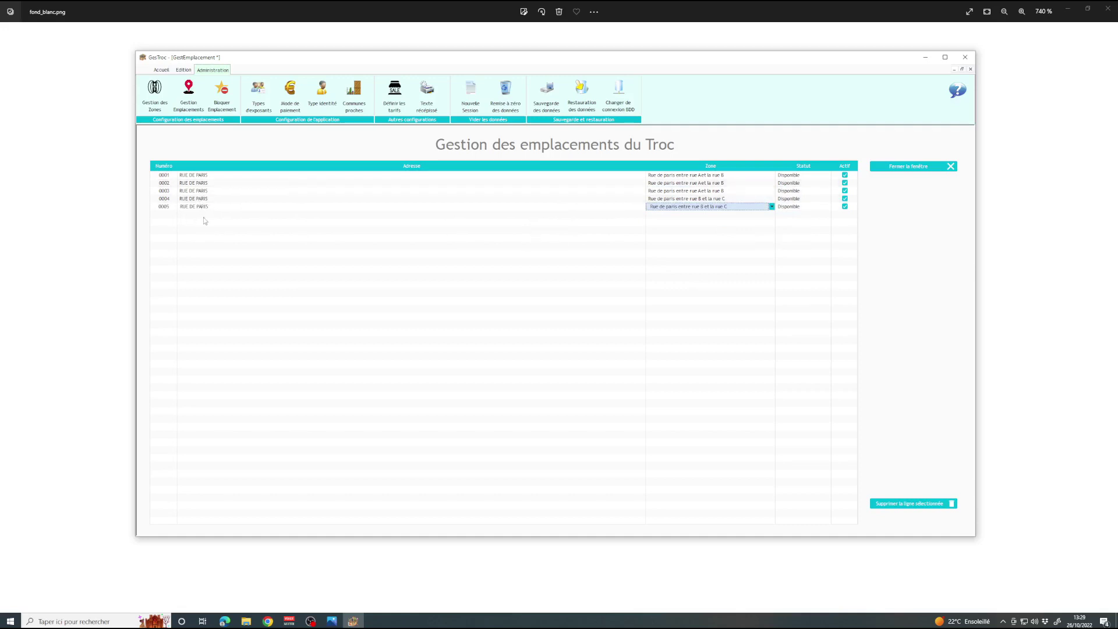
left_click(924, 170)
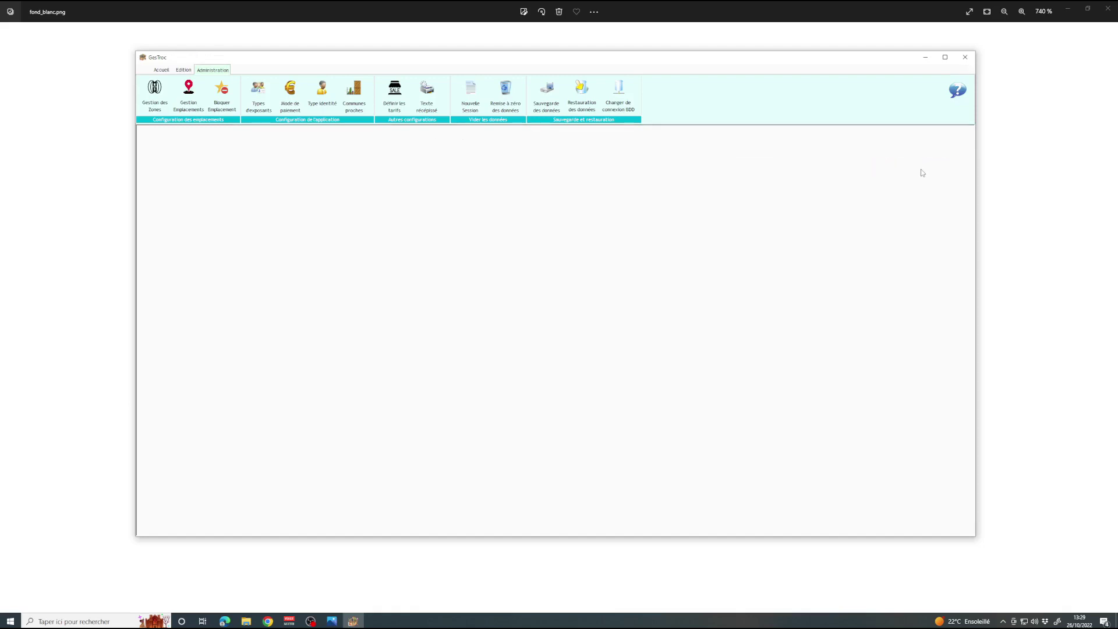
- In Bloquer Emplacement, block pitch 0003 with the reason Sécurité
left_click(222, 99)
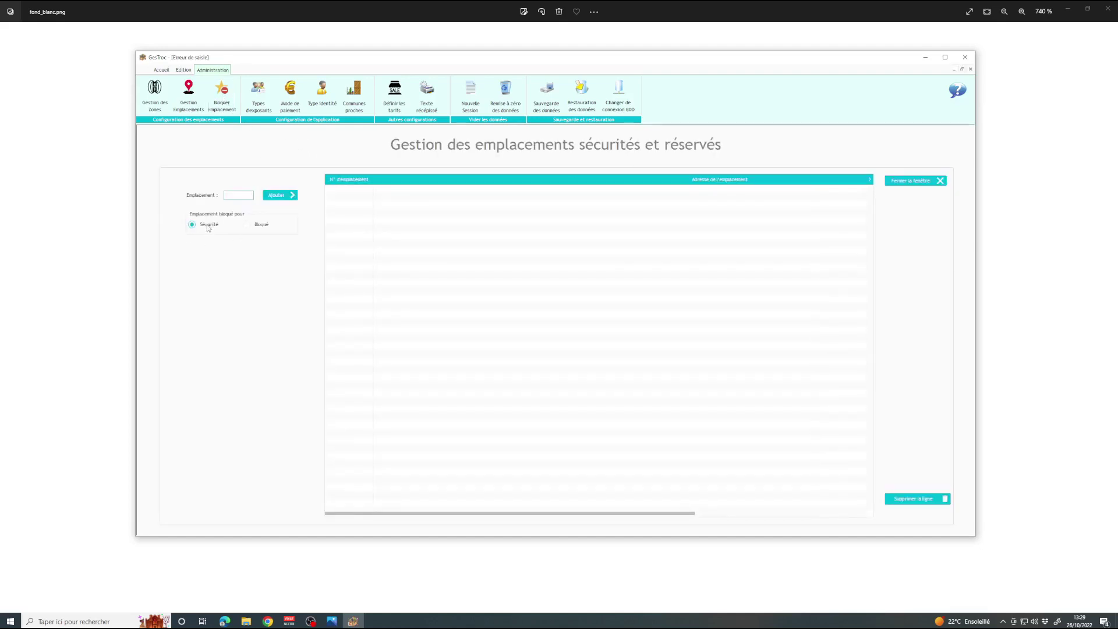
left_click(263, 227)
left_click(211, 227)
left_click(261, 228)
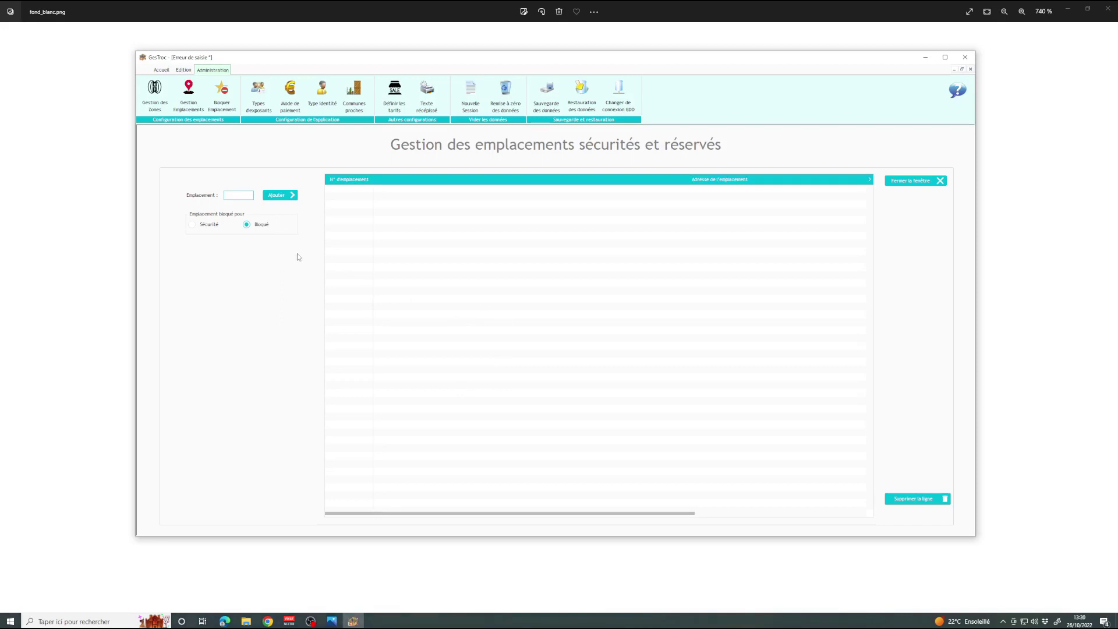
left_click(205, 226)
left_click(281, 195)
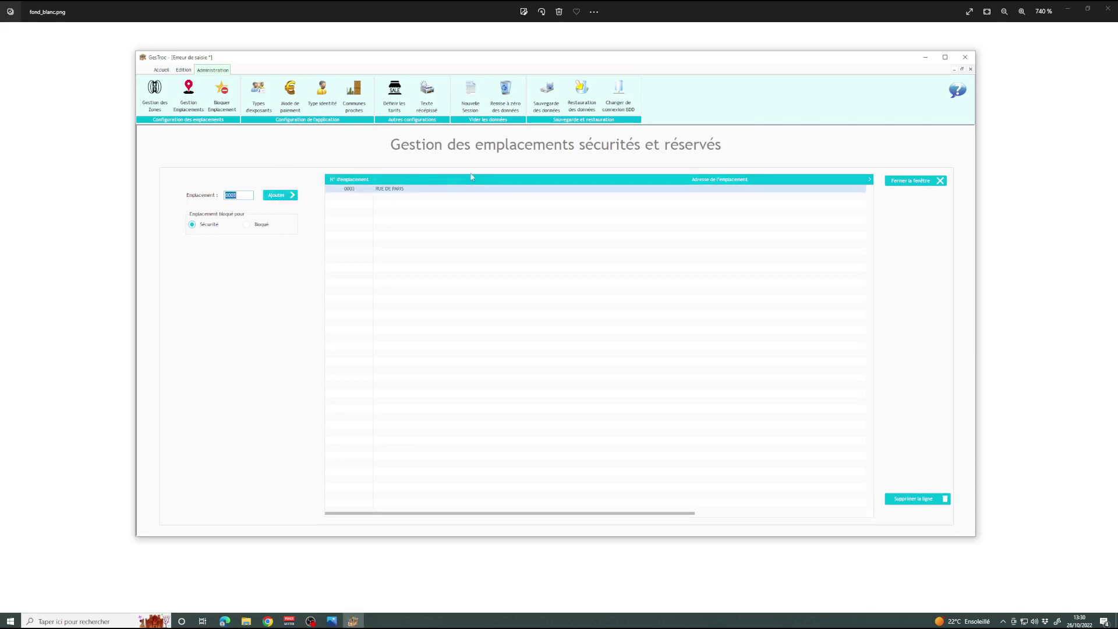
- View the release option of the blocked RUE DE PARIS pitch, dismiss it and close the blocked pitches window
right_click(401, 191)
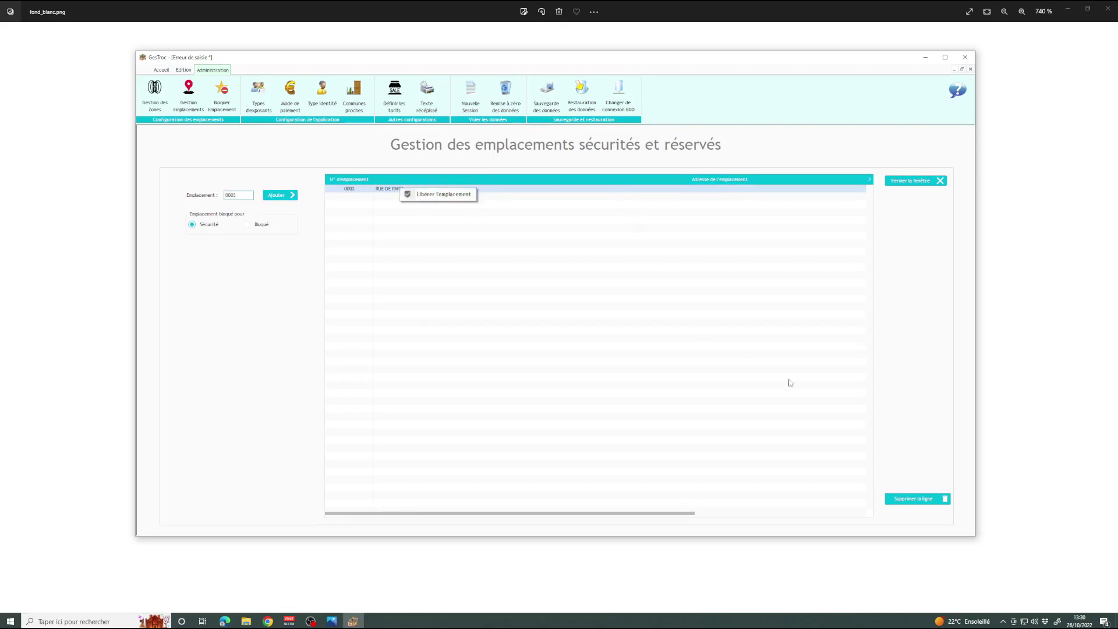
left_click(923, 459)
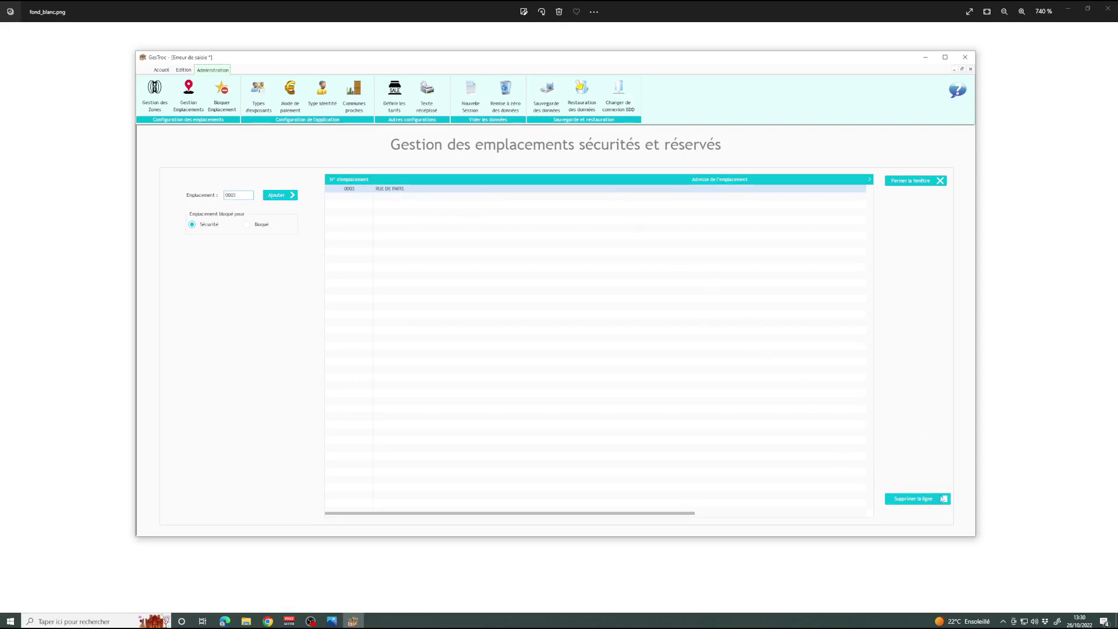
left_click(908, 182)
- In Types d'exposants, add the exhibitor category "Professionnel" with display order 1
left_click(258, 93)
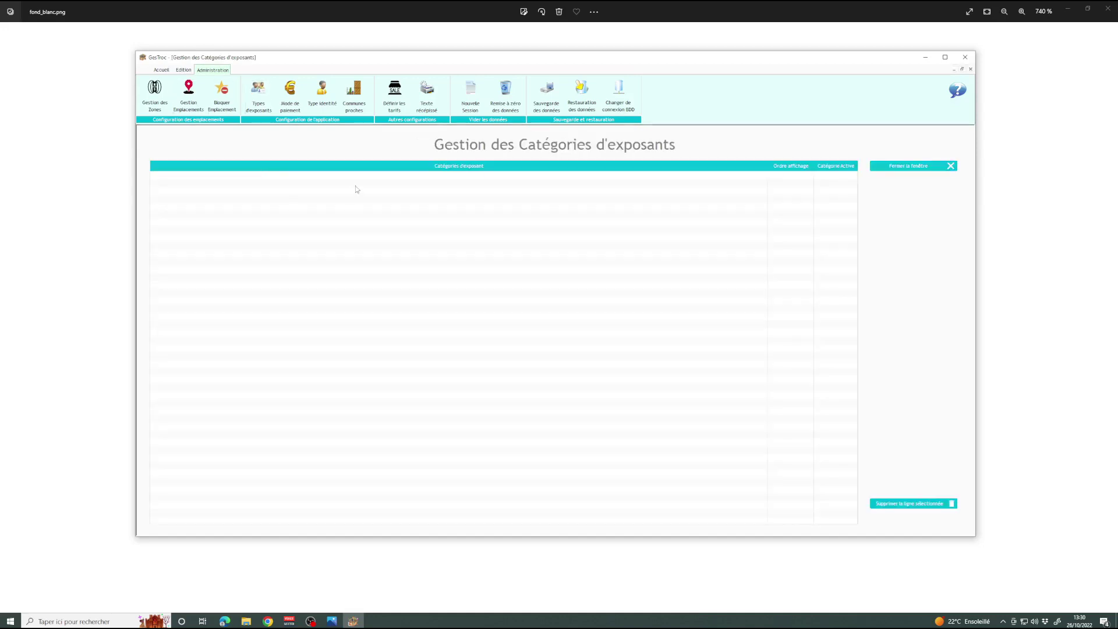
left_click(297, 177)
left_click(296, 176)
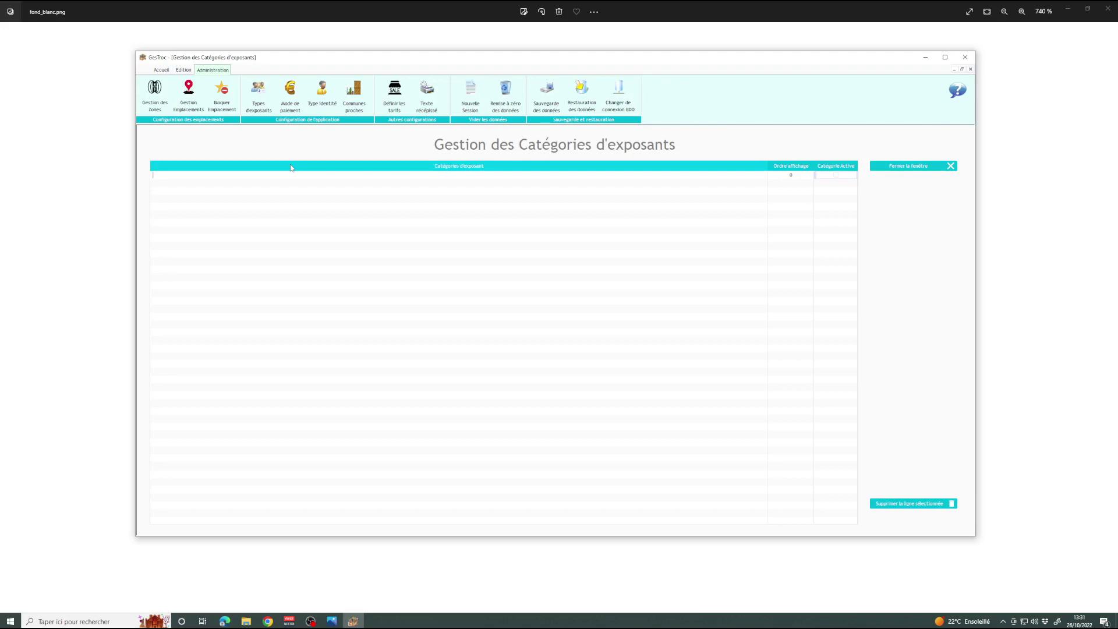
type("Professionnel")
left_click(791, 175)
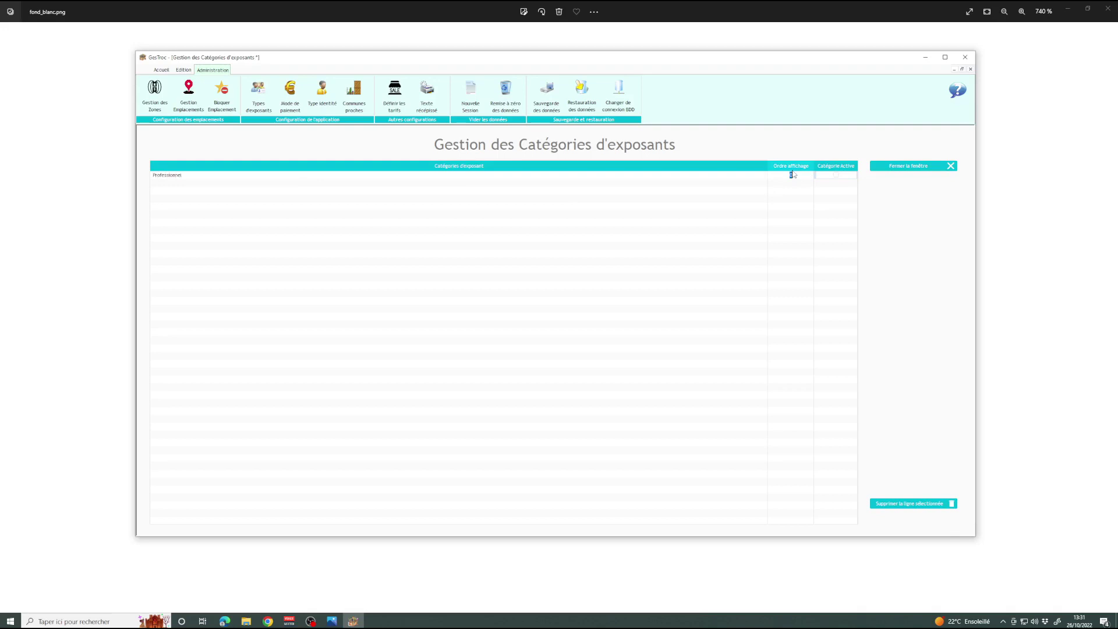
type("1")
left_click(837, 175)
- Add the exhibitor category "Particulier" with display order 1
left_click(187, 185)
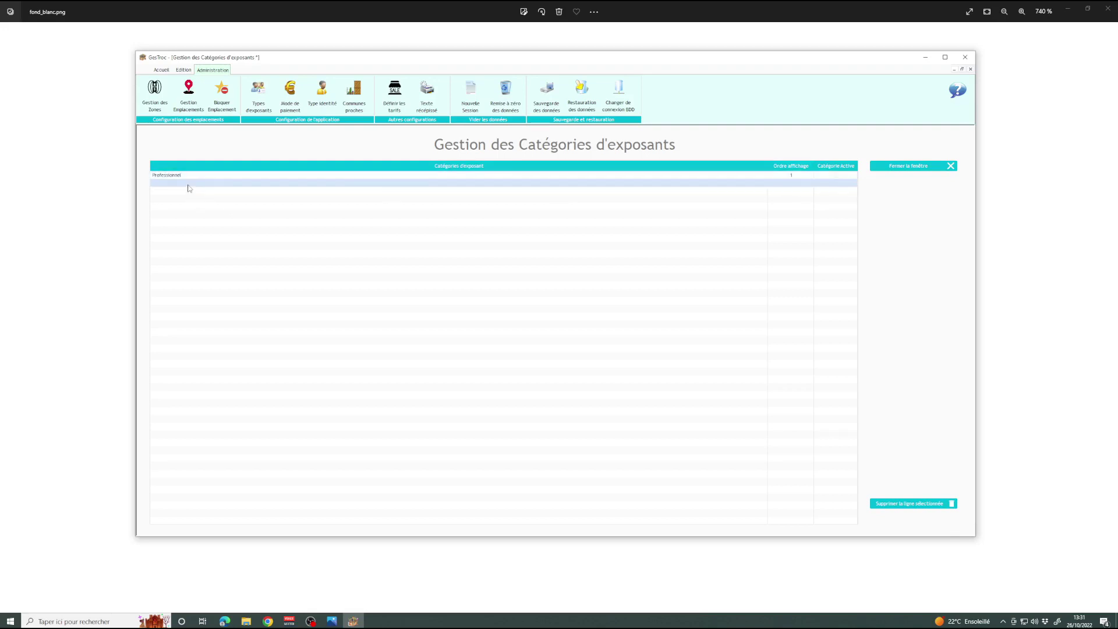
type("Particulier")
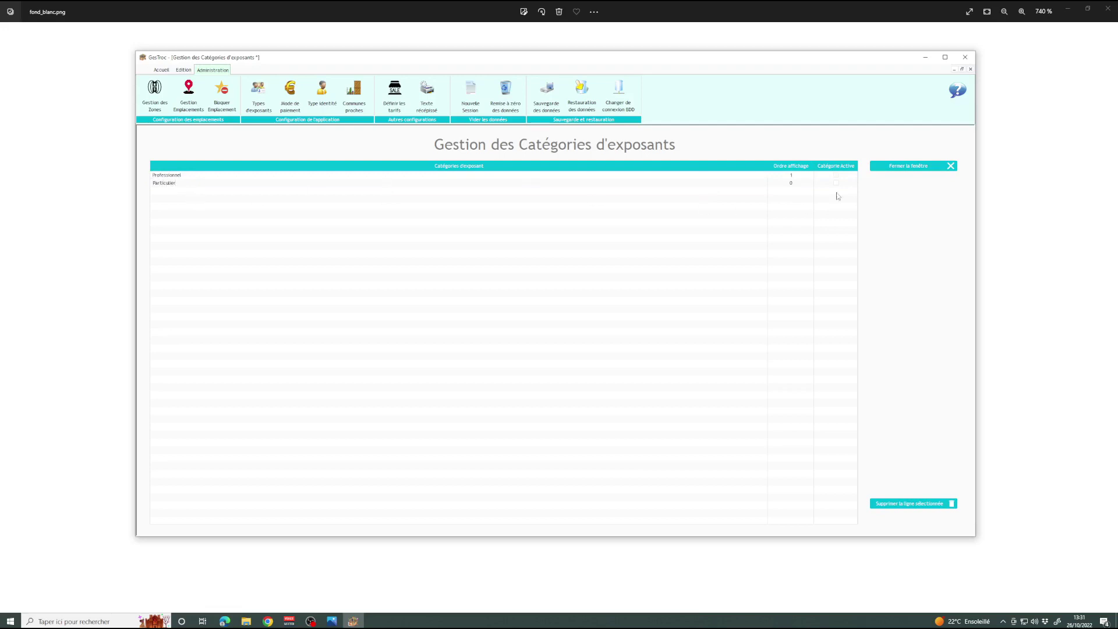
type("1")
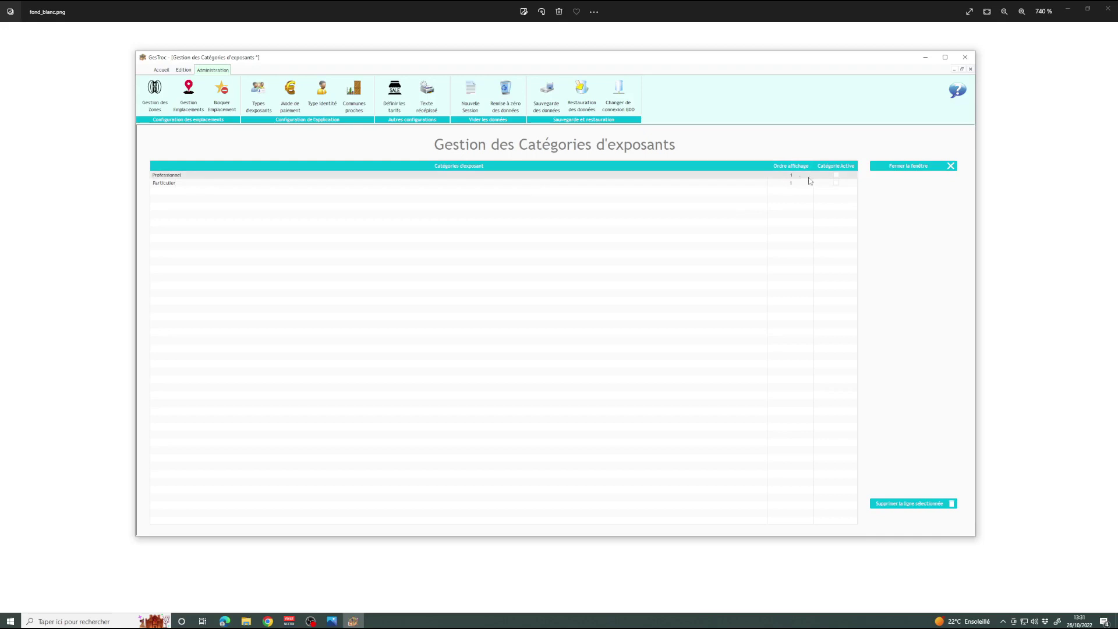
- Set the Professionnel category's display order to 2, activate both exhibitor categories and close the categories window
left_click(795, 175)
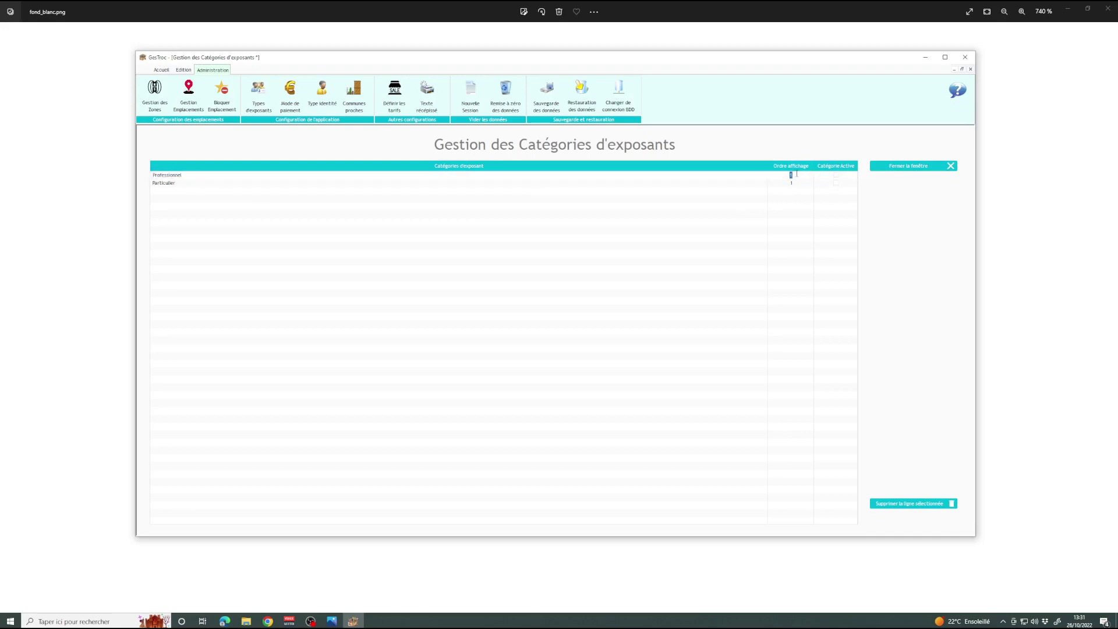
type("2")
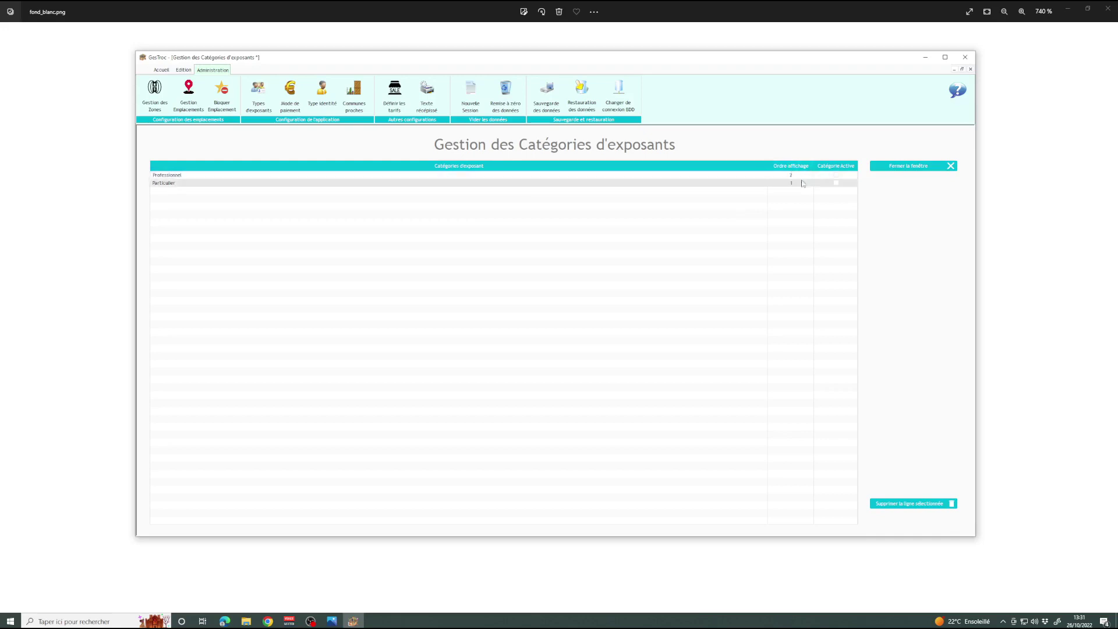
left_click(837, 183)
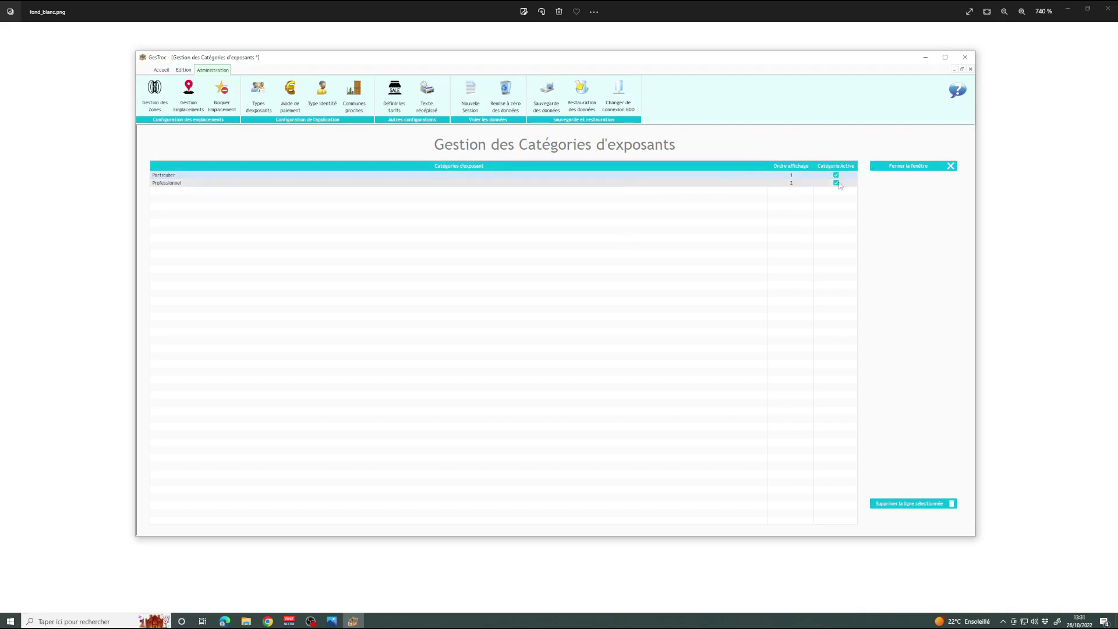
left_click(445, 183)
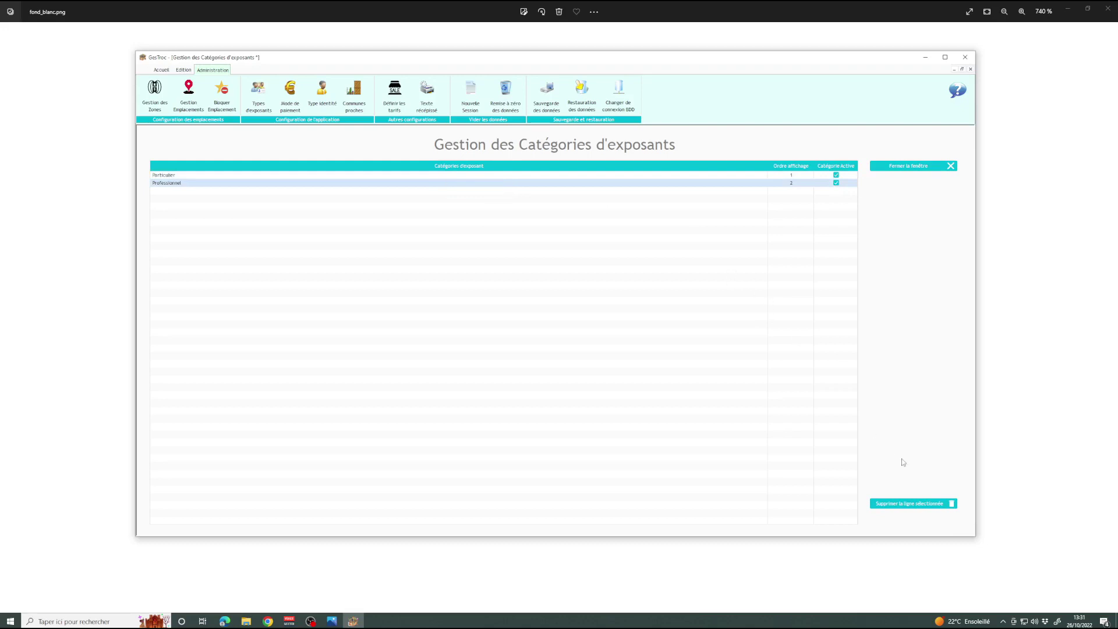
left_click(921, 170)
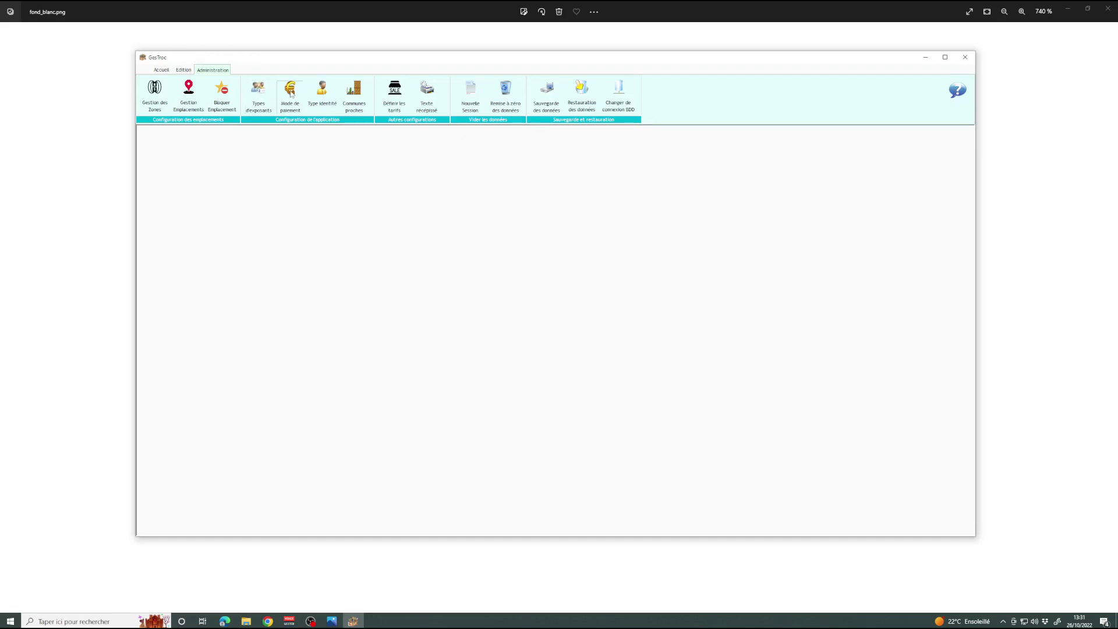
- View the configured payment modes and the identity document types, closing each window
left_click(288, 94)
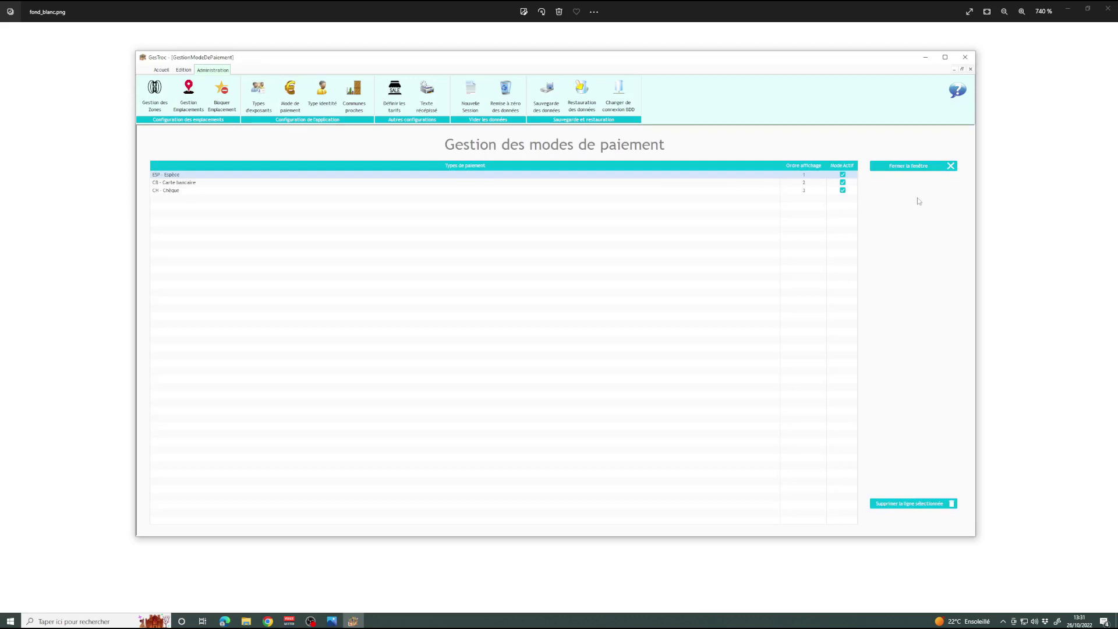
left_click(908, 169)
left_click(322, 94)
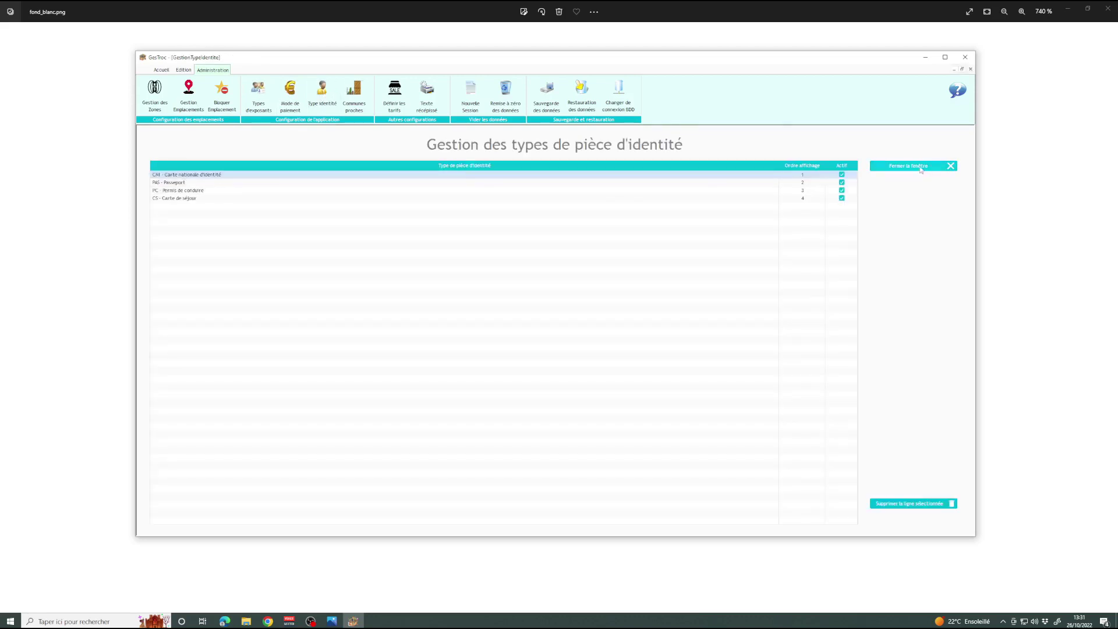
left_click(920, 169)
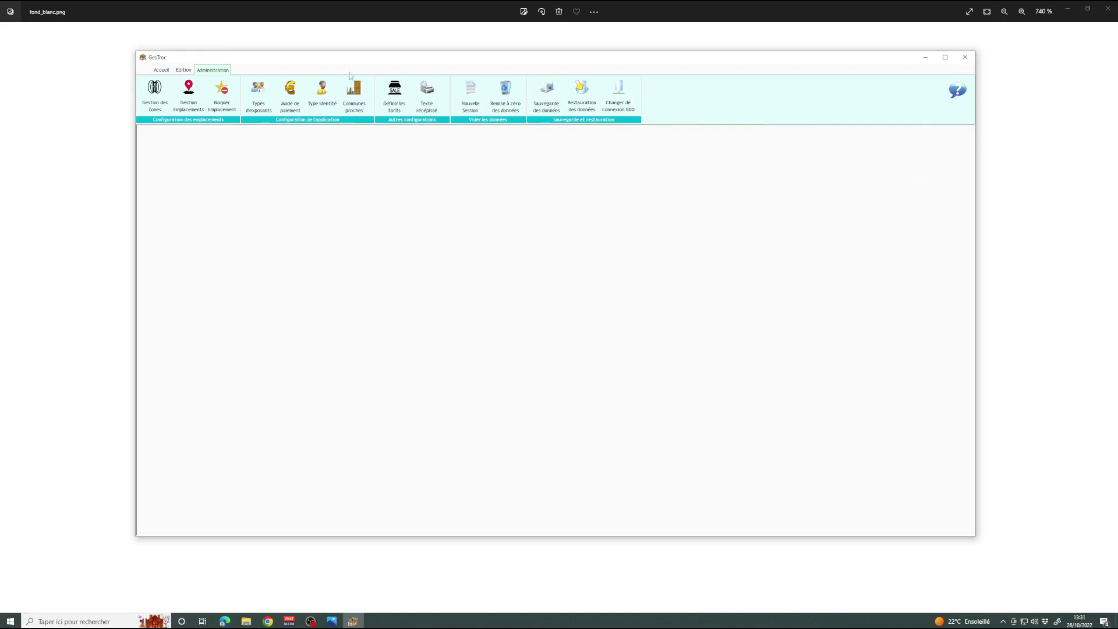
- In Communes proches, add the commune TORCY with postal code 77200 and display order 1
left_click(360, 109)
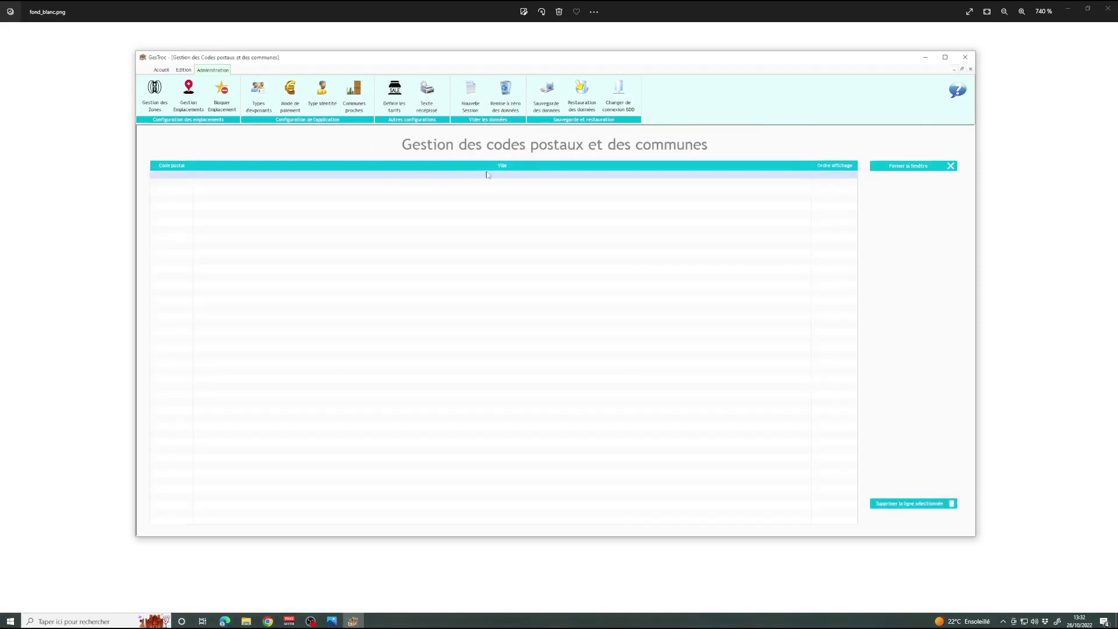
left_click(177, 176)
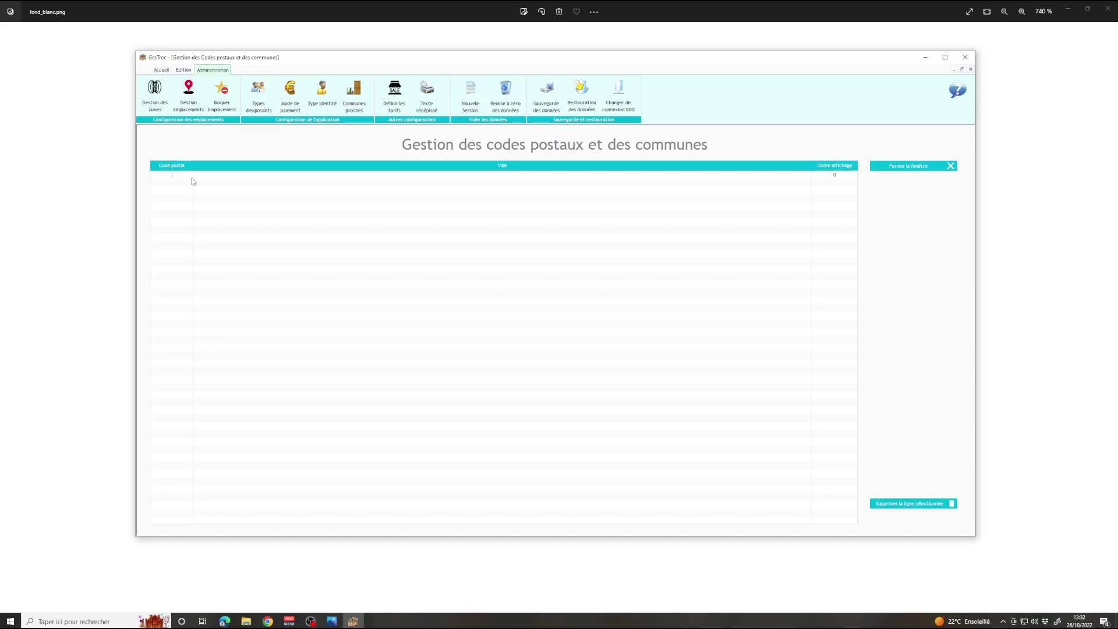
type("00")
type("TORCY")
left_click(834, 175)
- Add the commune LOGNES with postal code 77185 and display order 2, and open the tariff definitions
left_click(181, 184)
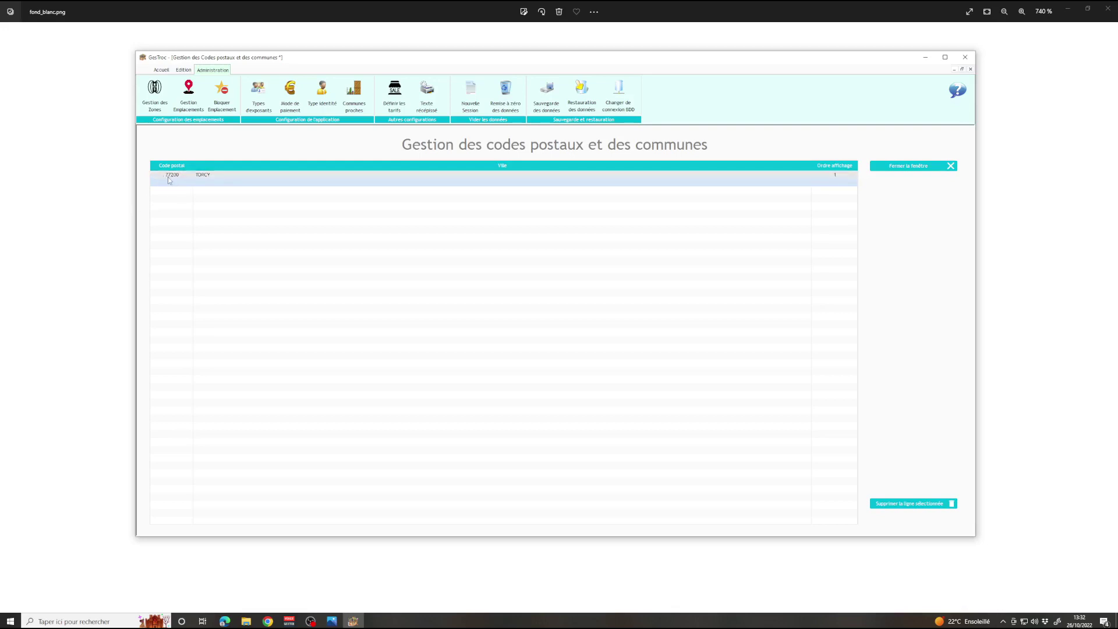
left_click(182, 182)
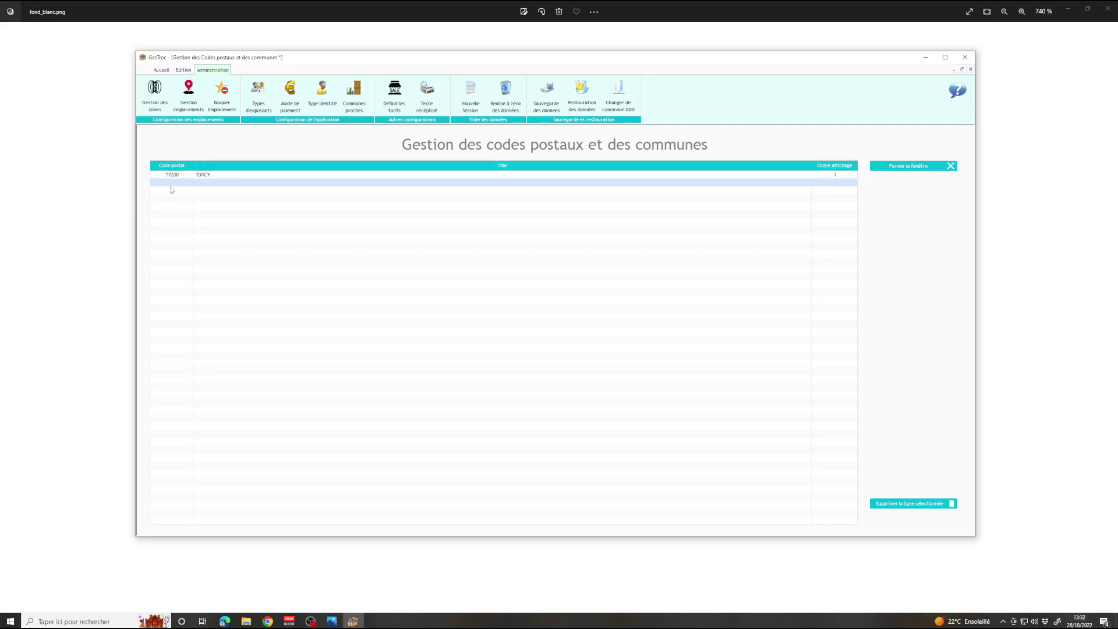
type("77185")
type("LOGNE")
type("S")
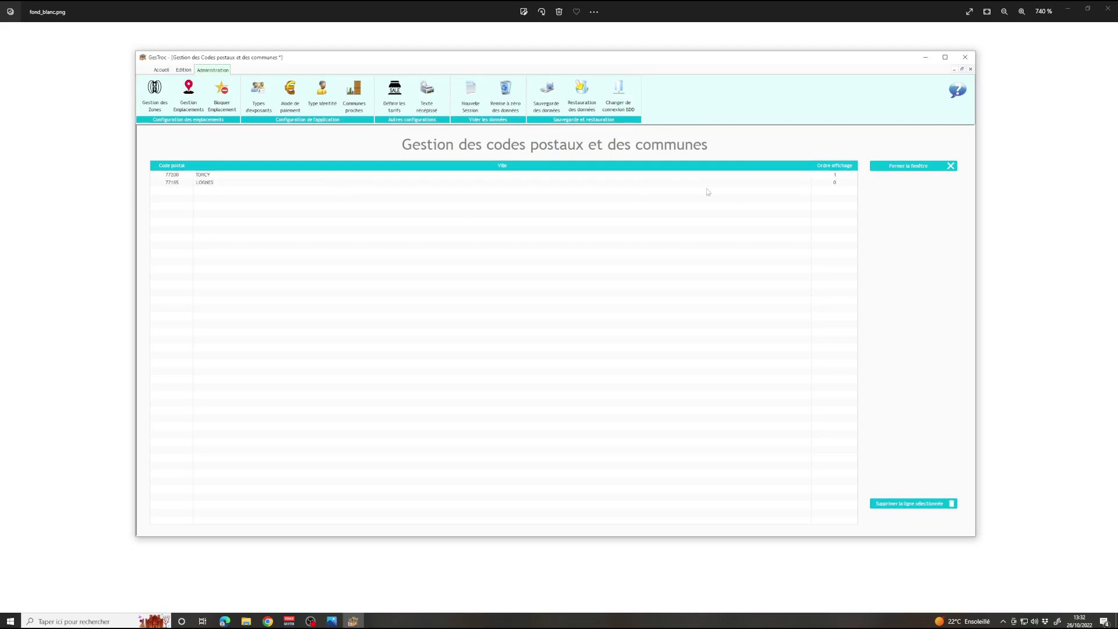
left_click(835, 181)
type("2")
left_click(236, 184)
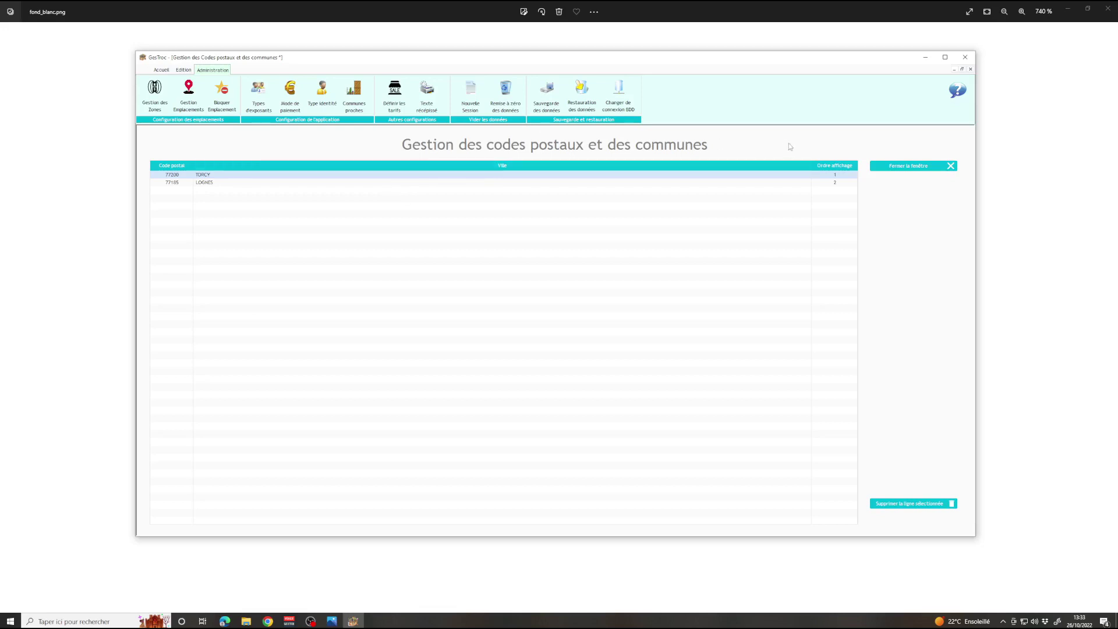
left_click(394, 96)
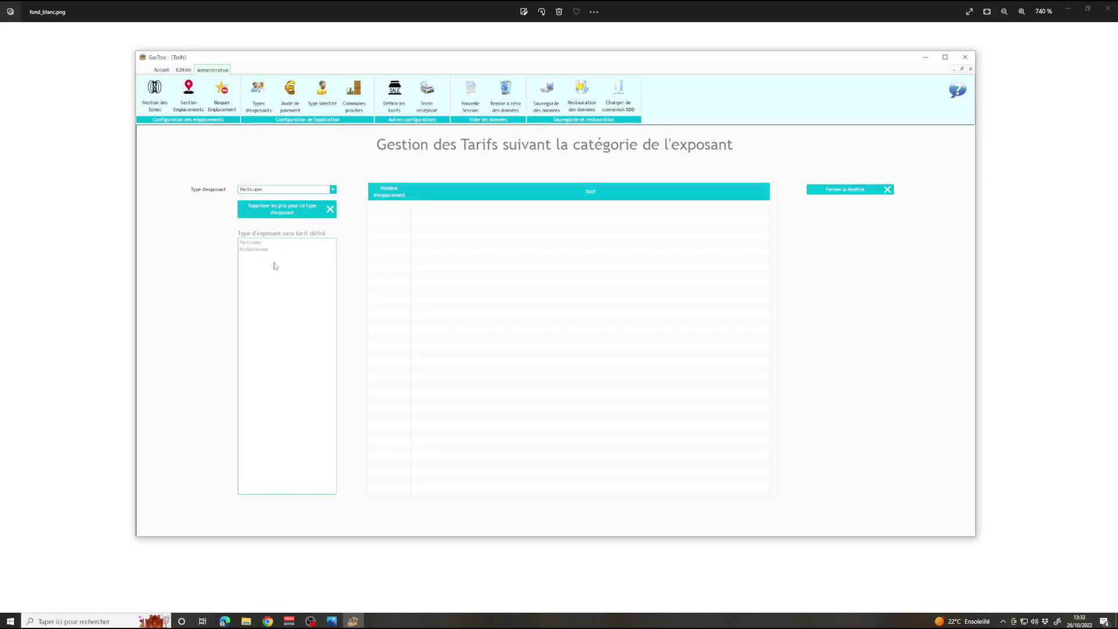
- Add a tariff of 10 € for one pitch for the Particulier exhibitor type
left_click(415, 205)
type("1")
key("Tab")
type("10")
key("Tab")
left_click(469, 204)
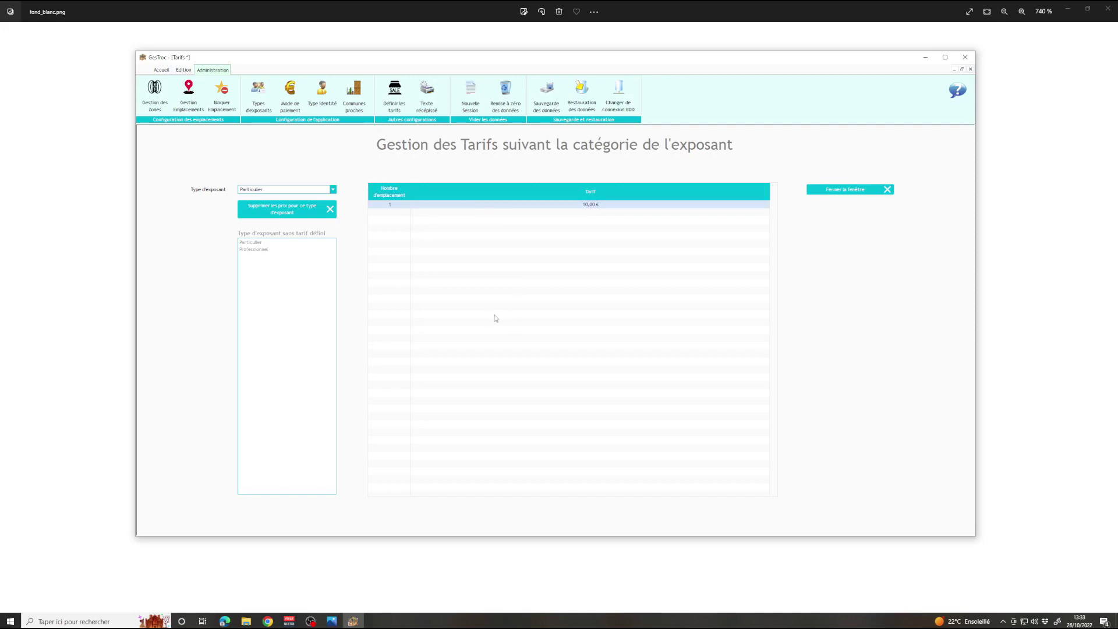
- Delete all tariffs of the Particulier exhibitor type and confirm the deletion
left_click(320, 190)
left_click(276, 198)
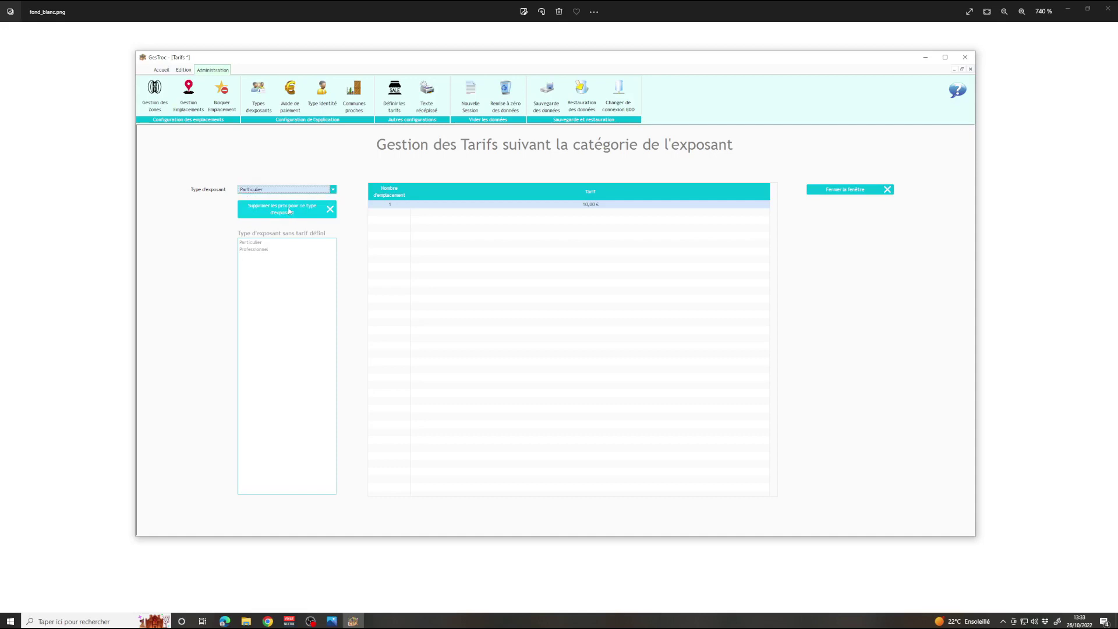
left_click(288, 211)
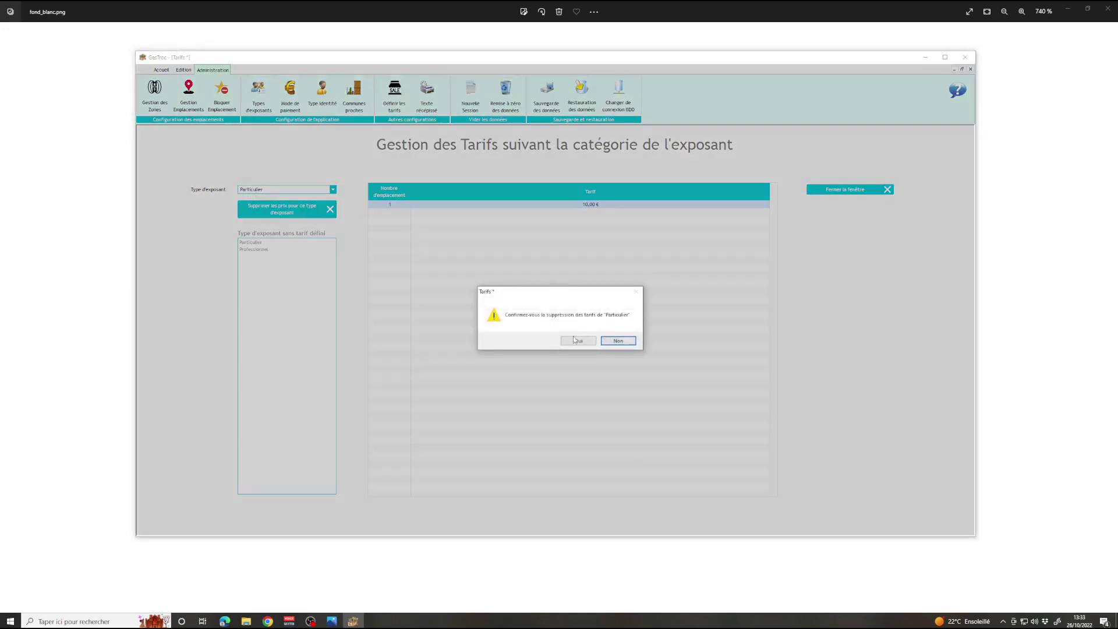
left_click(582, 341)
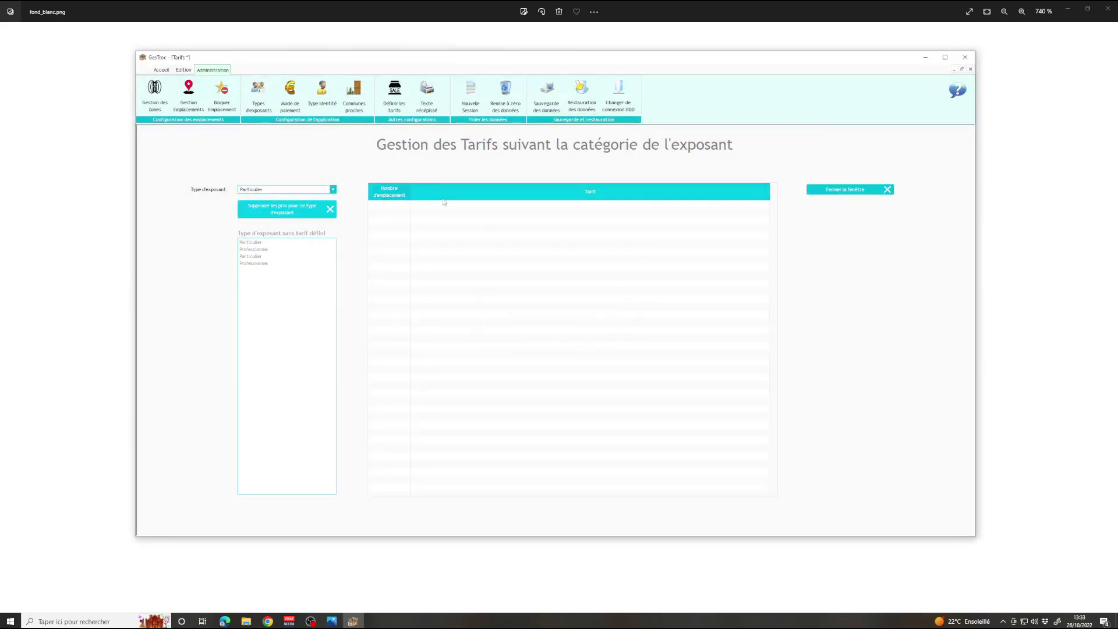
- Define the Particulier tariffs as 10 € for one pitch, 20 € for two and 30 € for three
left_click(392, 204)
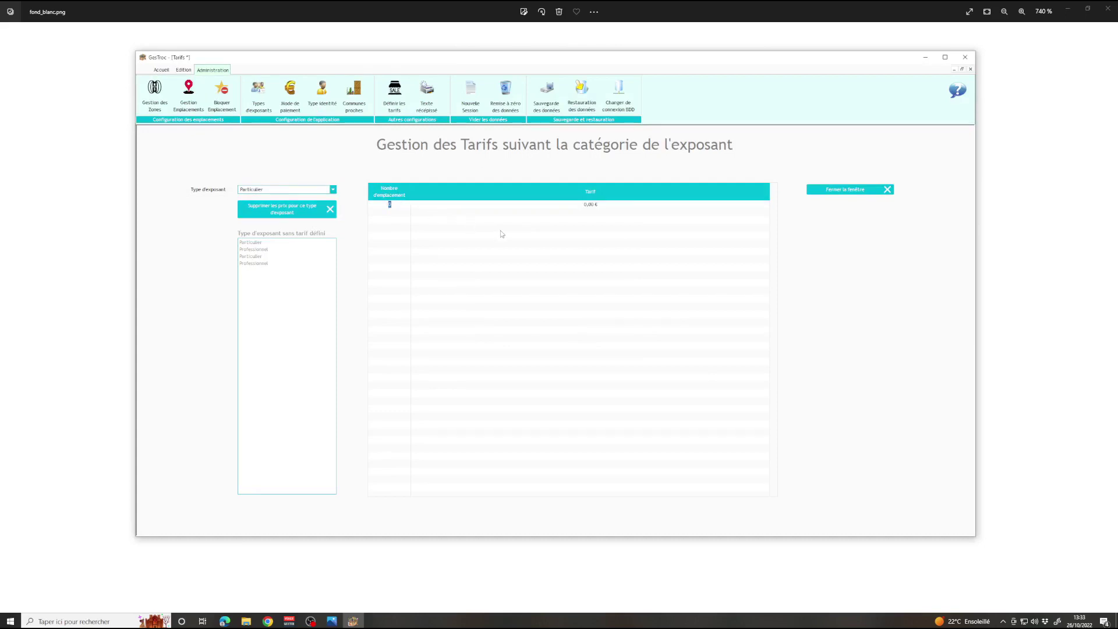
key("Tab")
type("10")
key("Tab")
key("Tab")
type("20")
key("Tab")
type("3")
key("Tab")
type("3")
key("Tab")
- Add Particulier tariffs of 40 € for four pitches and 50 € for five, leaving no blank row
left_click(500, 230)
type("4")
key("Tab")
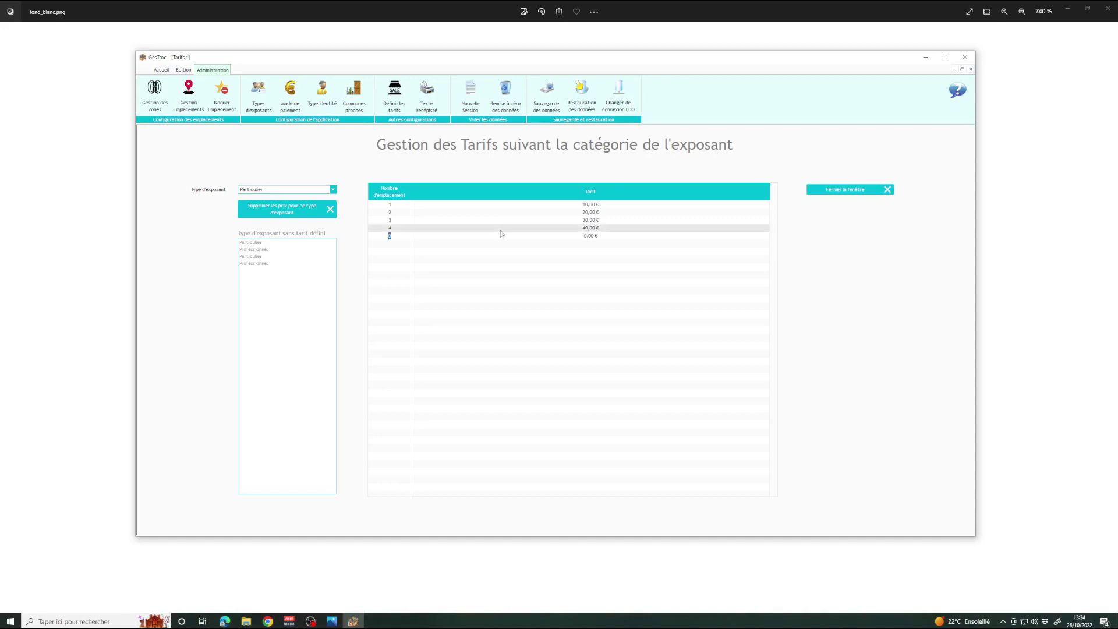
left_click(501, 232)
type("50")
key("Tab")
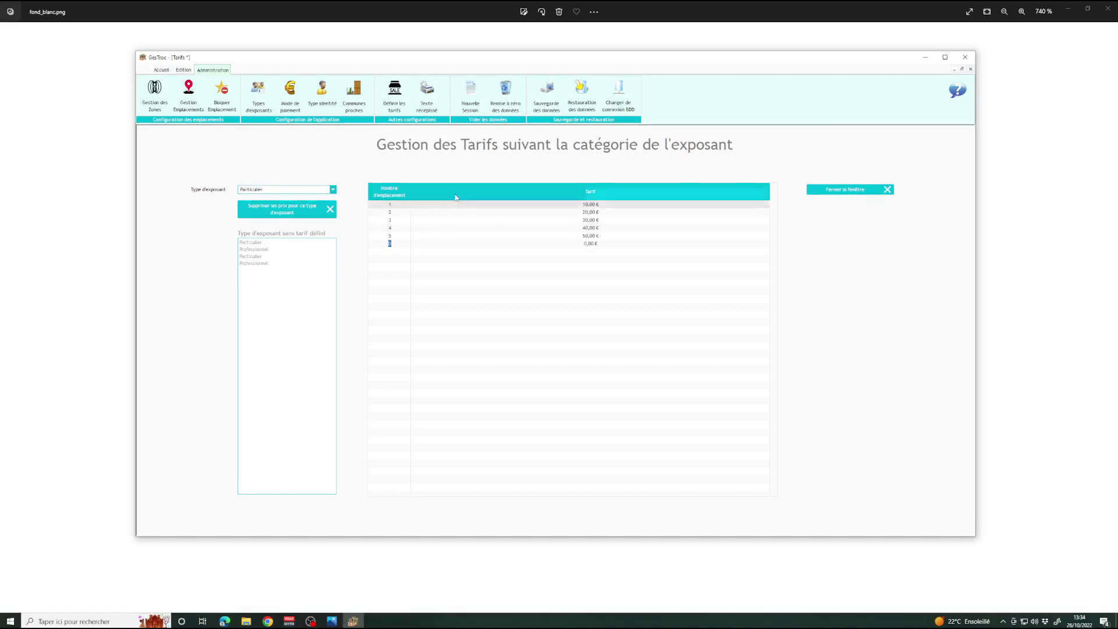
left_click(447, 236)
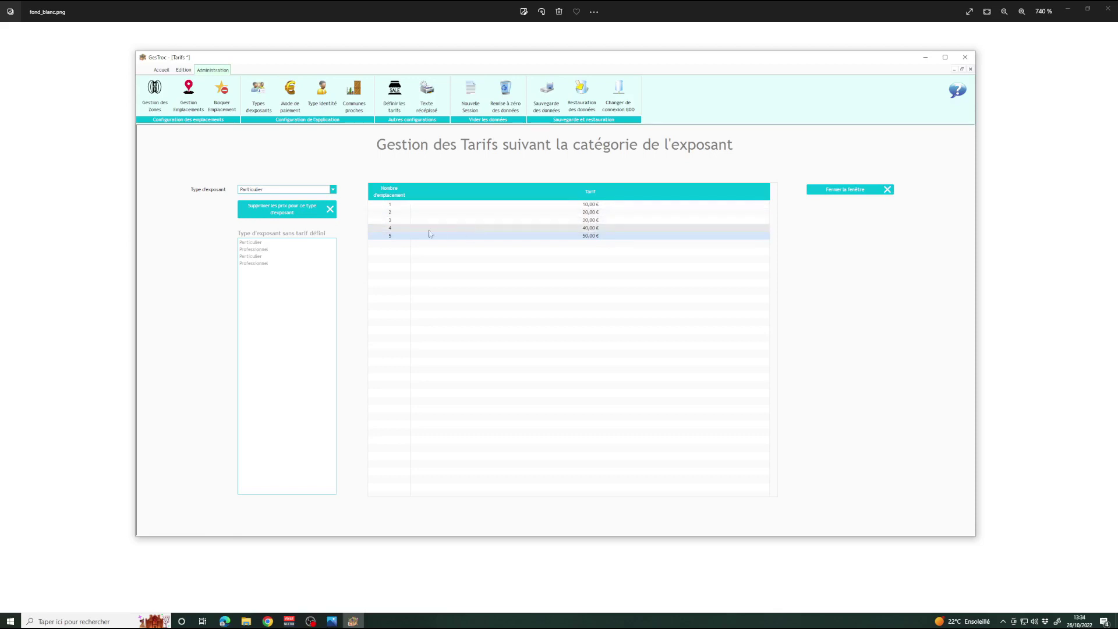
left_click(592, 220)
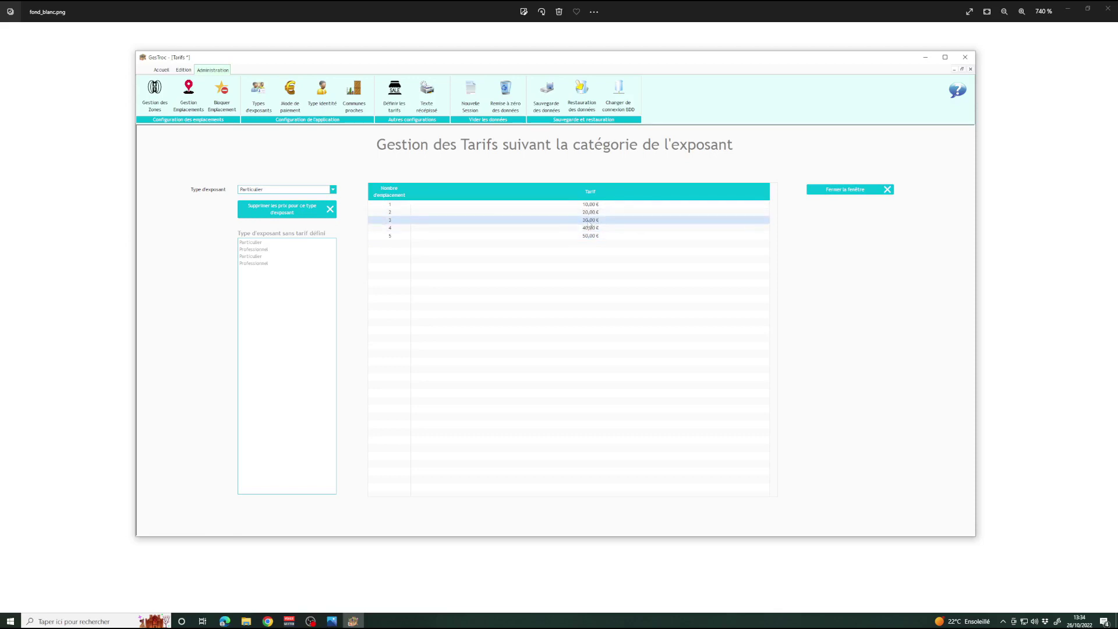
left_click(588, 227)
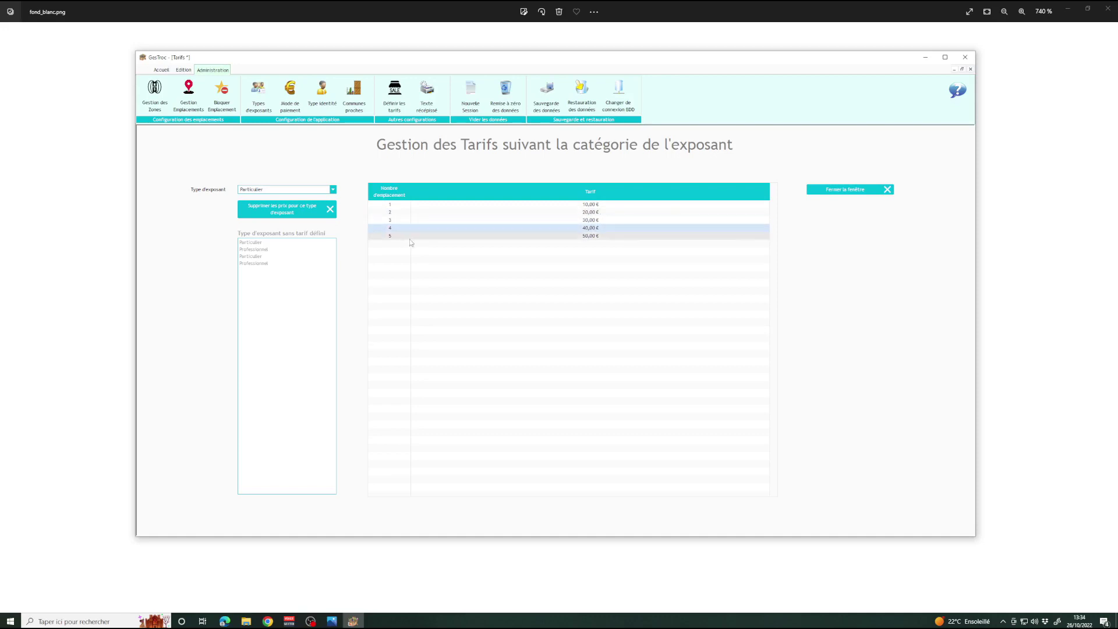
left_click(448, 236)
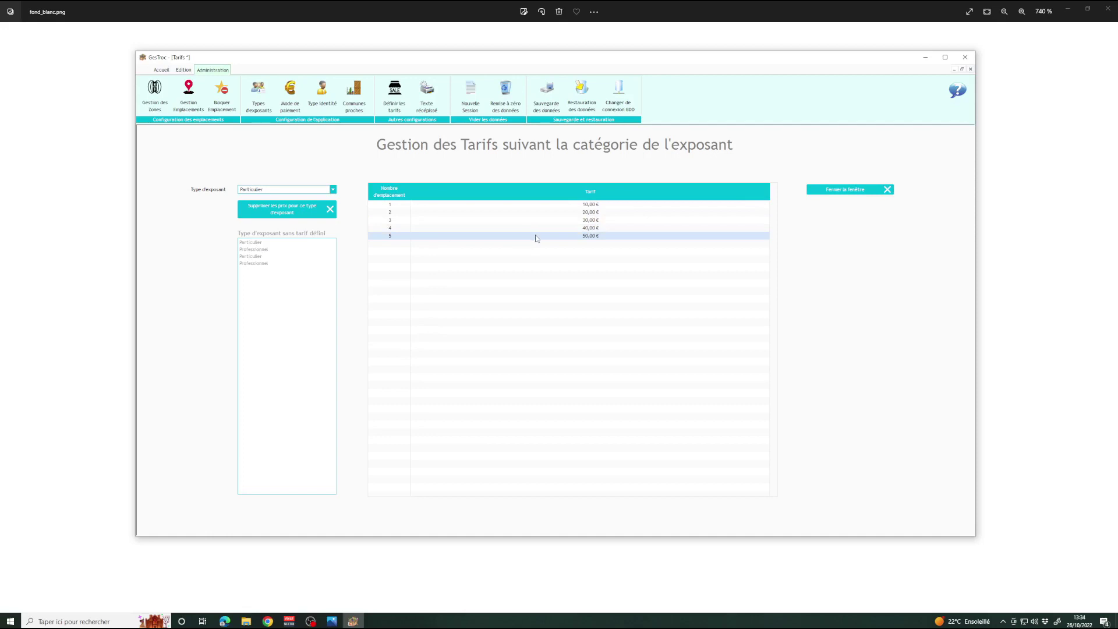
- For the Professionnel exhibitor type, add a tariff of 40 € for one pitch
left_click(323, 189)
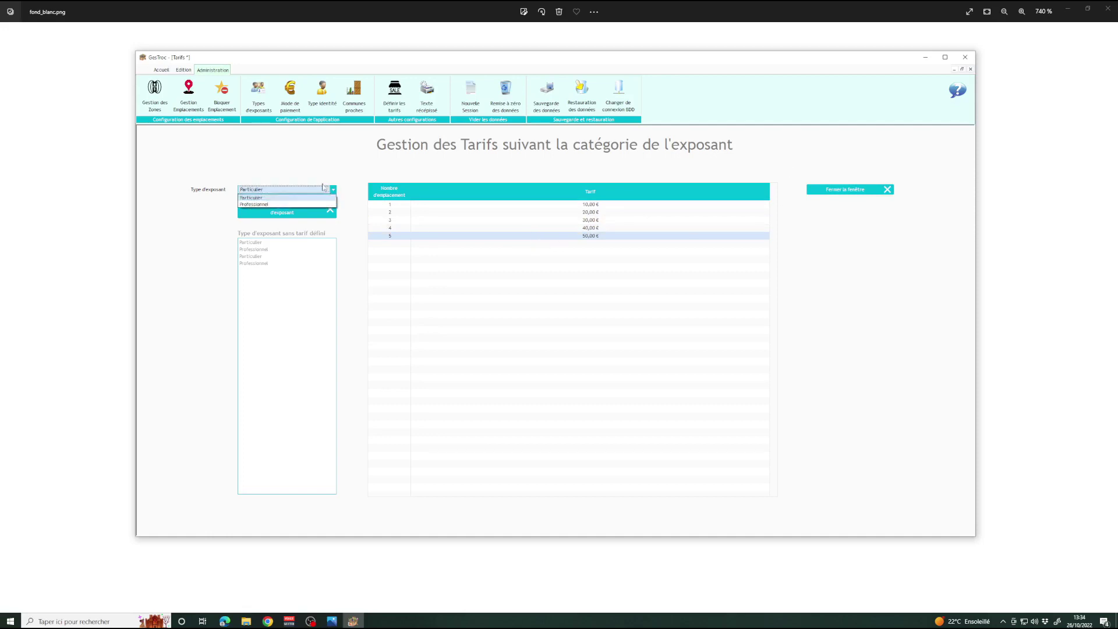
left_click(257, 204)
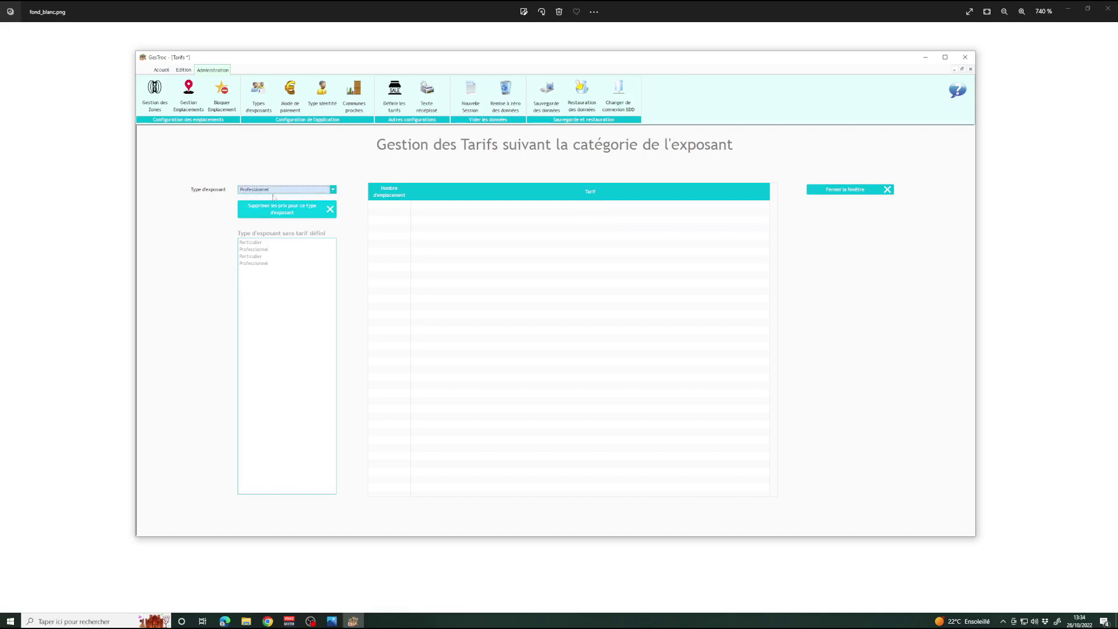
left_click(389, 205)
type("1")
key("Tab")
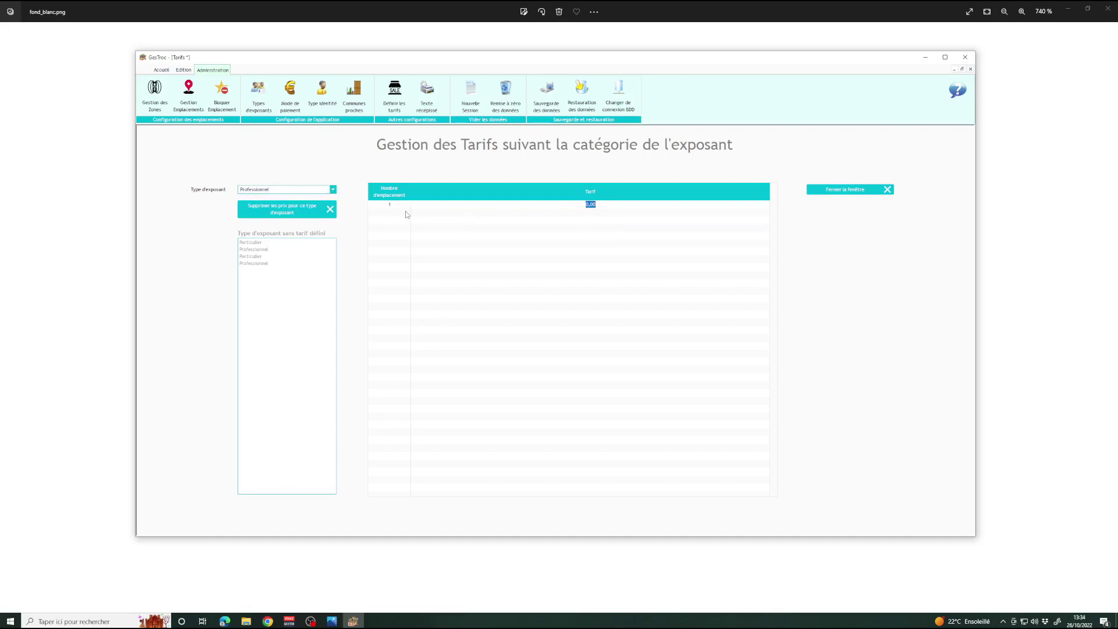
type("40")
- Add a Professionnel tariff of 80 € for two pitches
left_click(406, 211)
key("Tab")
type("40")
left_click(407, 215)
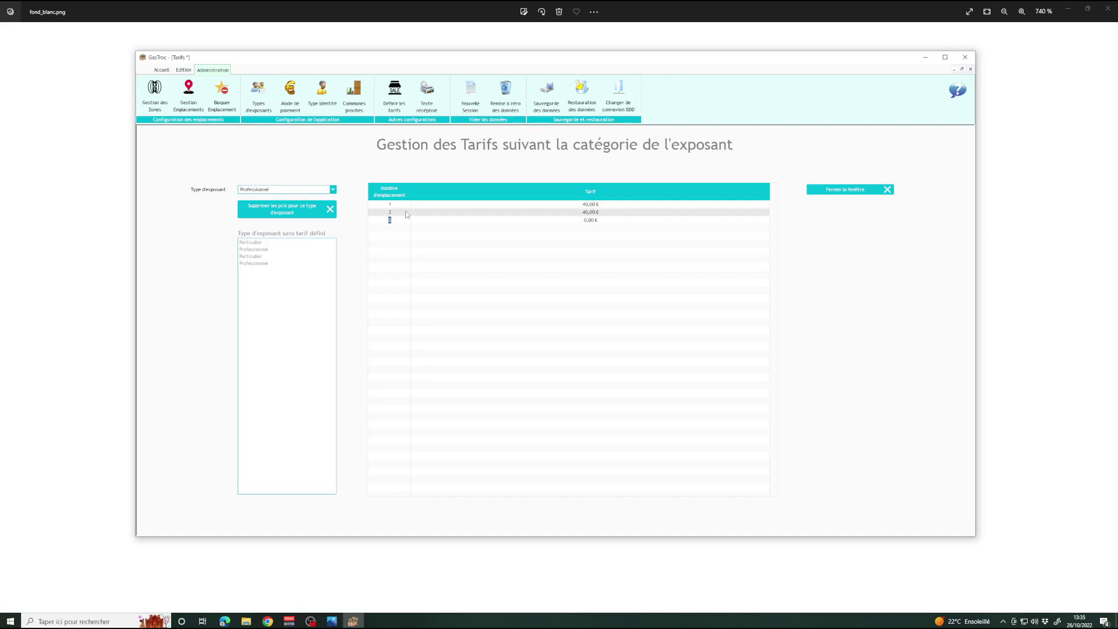
left_click(576, 213)
type("80")
key("Tab")
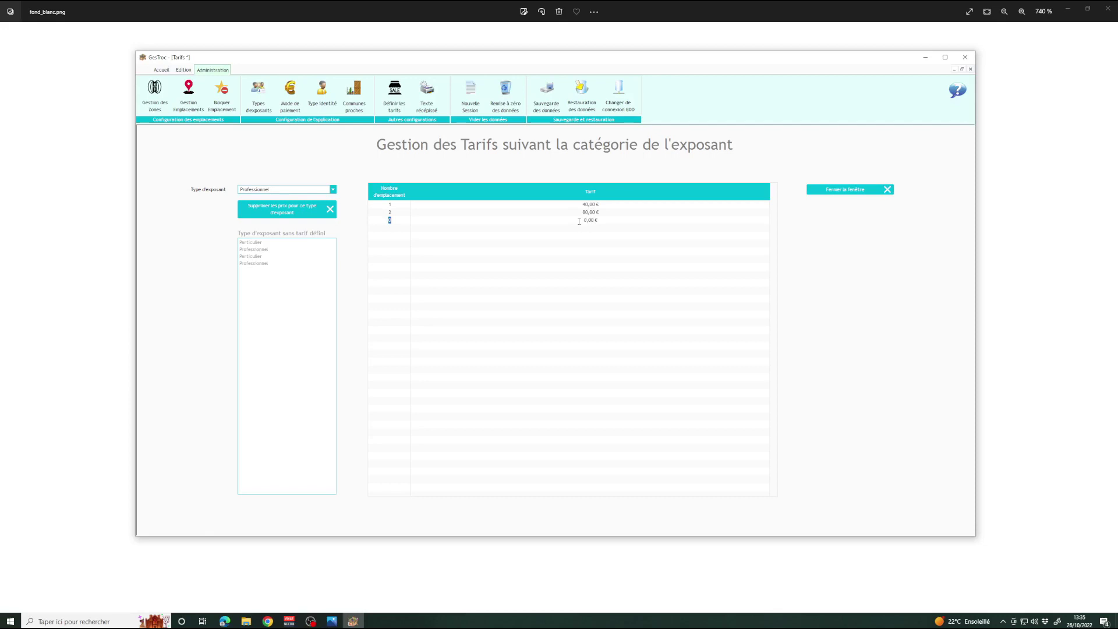
- Add a Professionnel tariff of 120 € for three pitches and close the tariffs window
left_click(578, 221)
type("12")
left_click(477, 220)
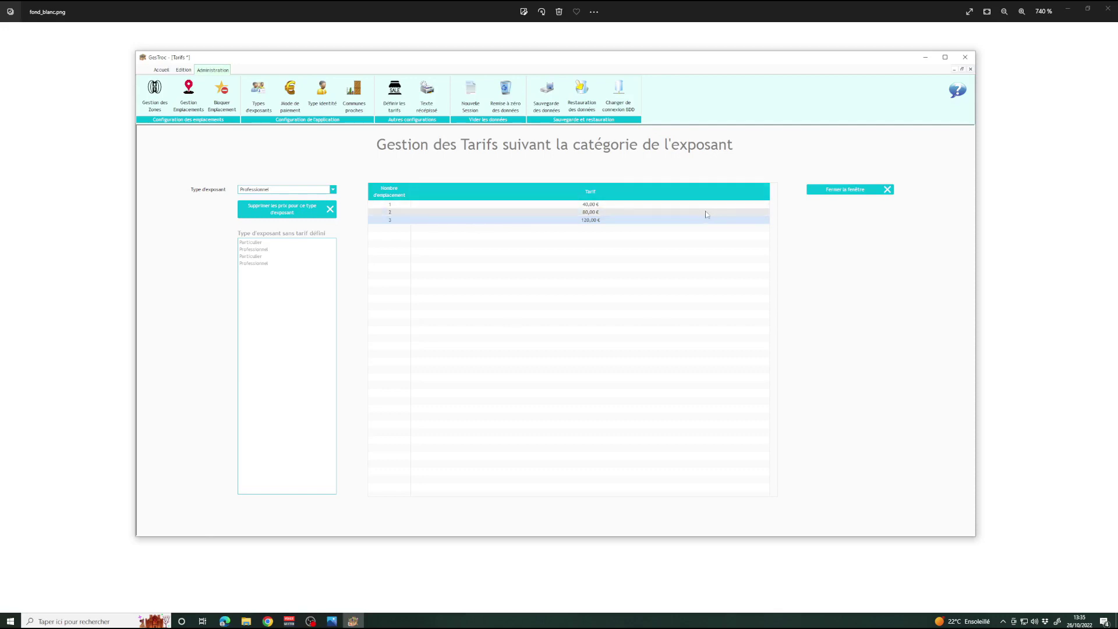
left_click(861, 189)
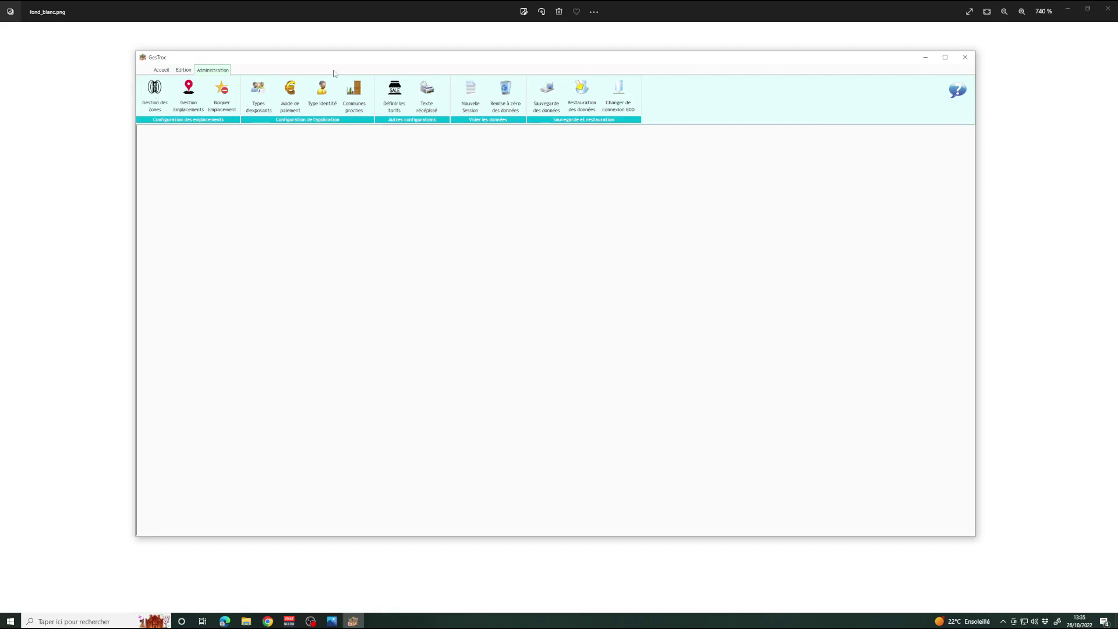
- Reopen the tariff definitions and check the saved tariffs of the exhibitor types
left_click(404, 106)
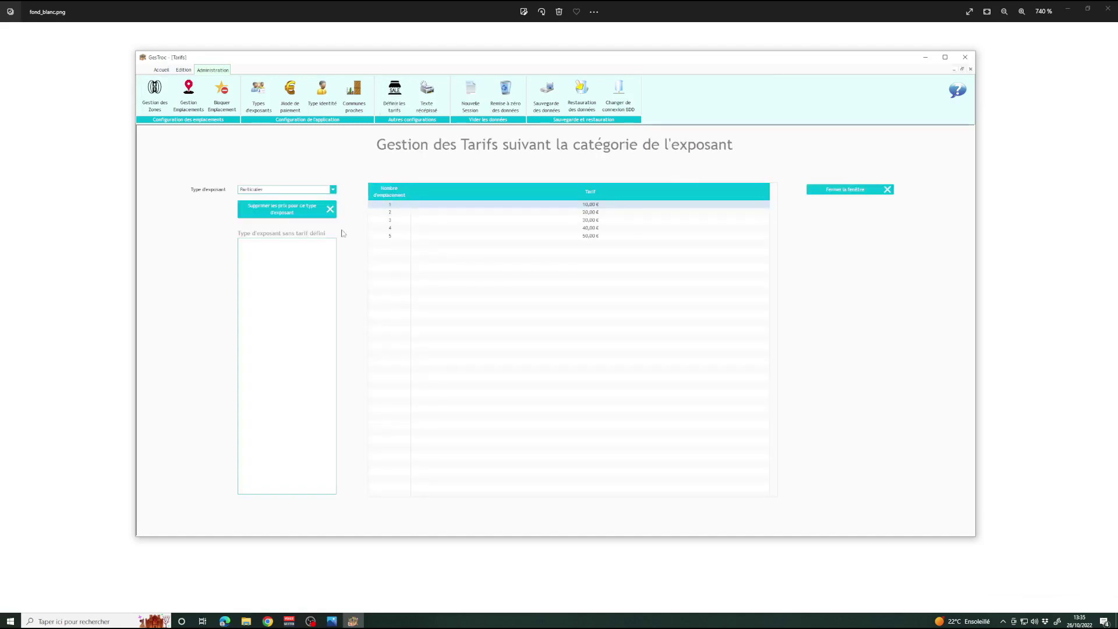
left_click(280, 190)
left_click(279, 210)
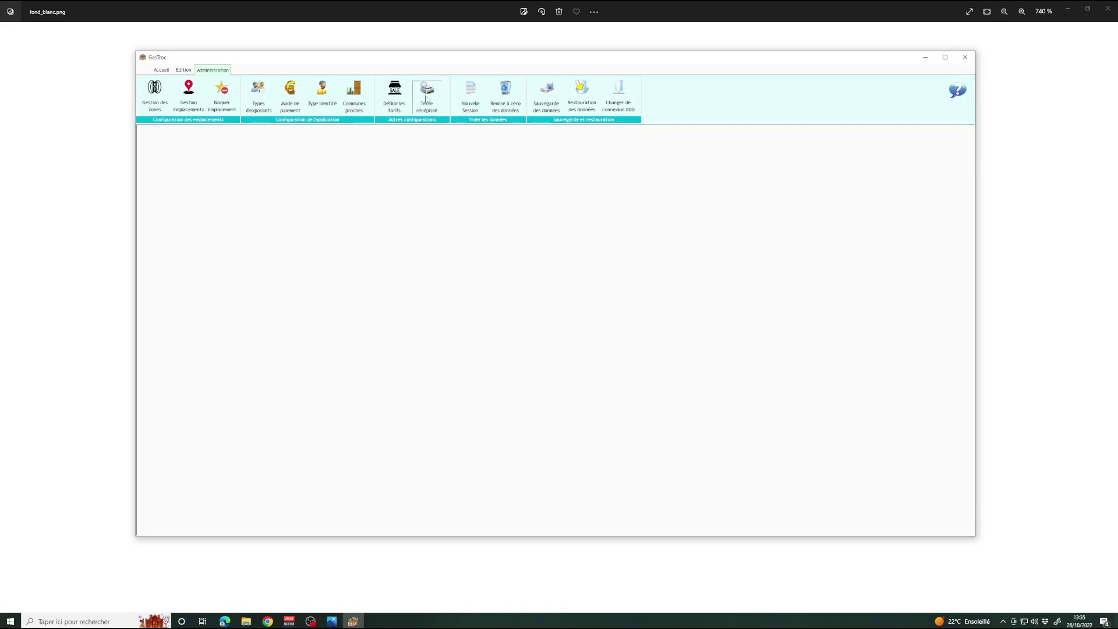
- Start customizing the exhibitor receipt with the main title Troc et Puce TORCY and the event date 02/10/2022
left_click(428, 98)
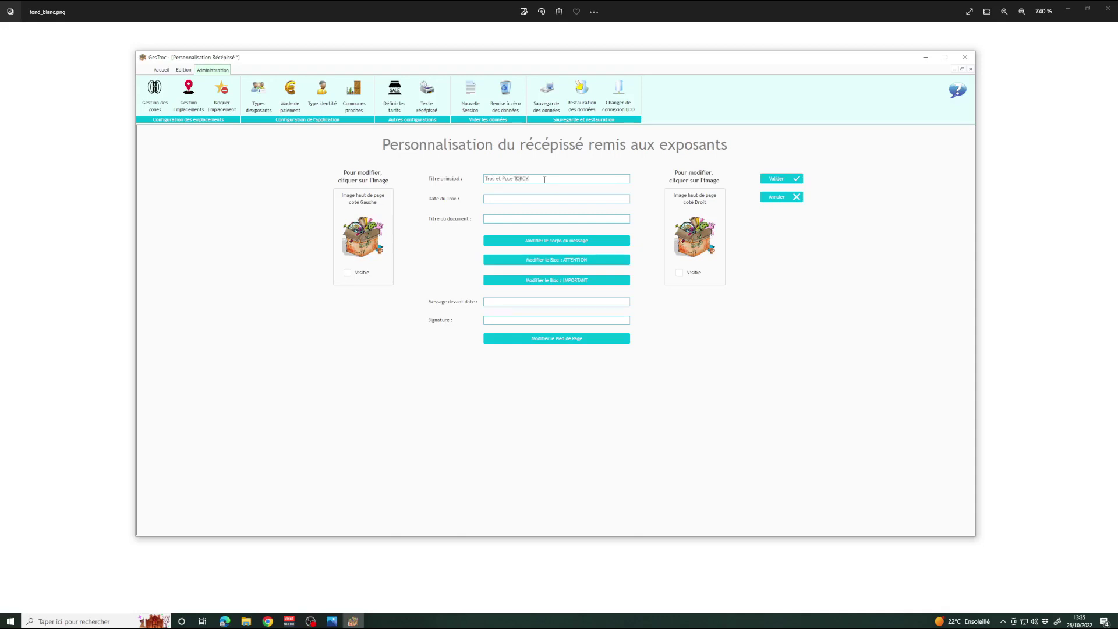
left_click(503, 199)
type("02/")
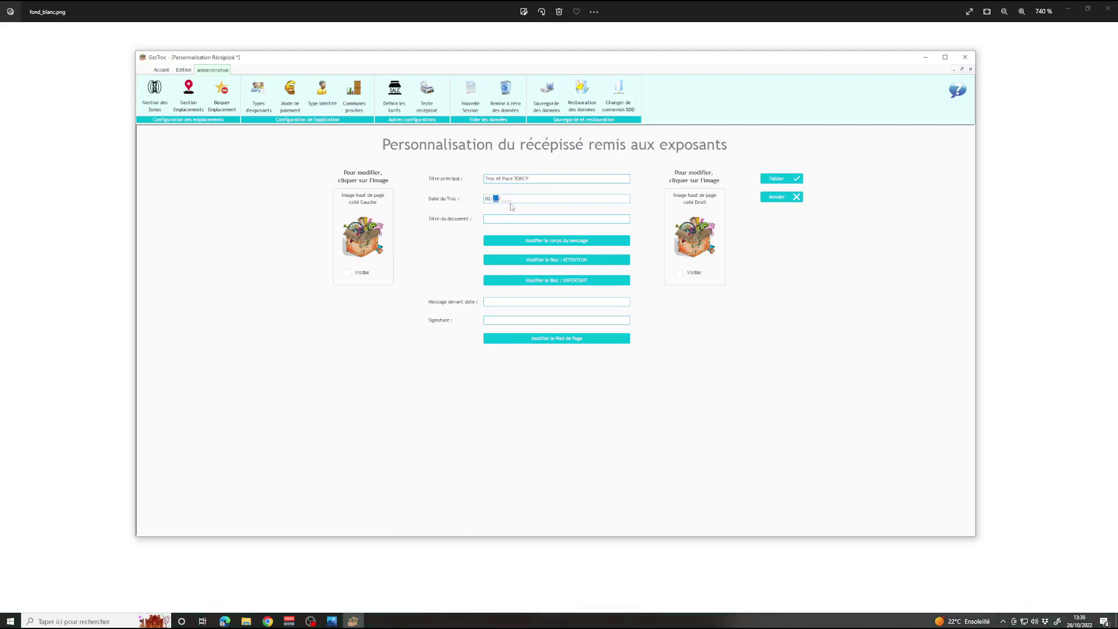
type("10/2022")
left_click(509, 220)
- Try out the visibility option and the image file chooser of the receipt's left header image
left_click(353, 275)
left_click(353, 275)
left_click(365, 274)
left_click(348, 273)
left_click(364, 239)
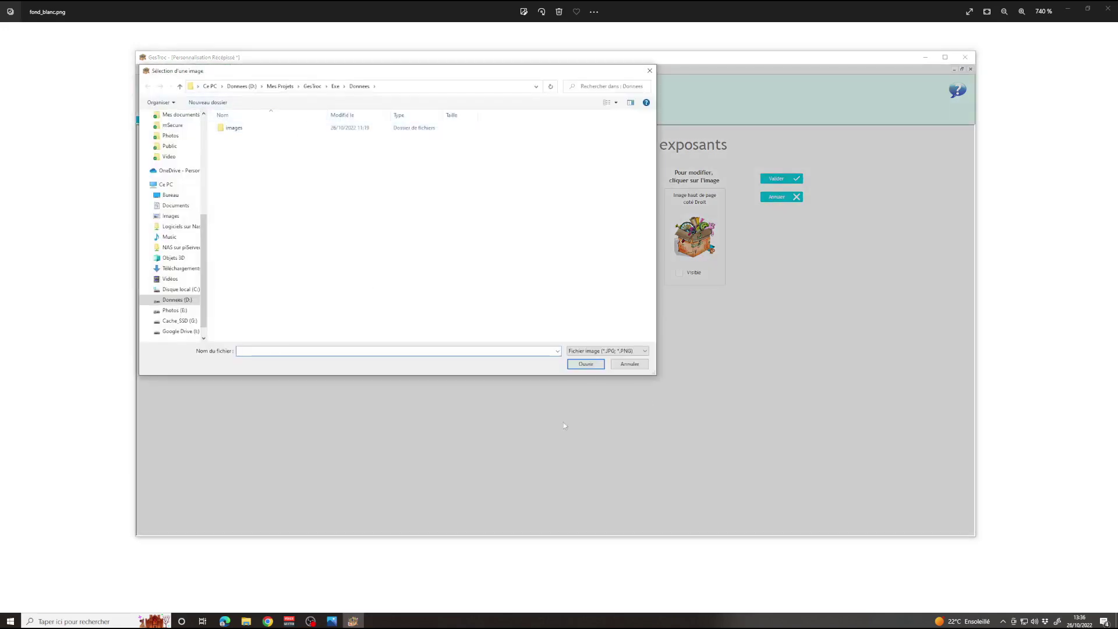
left_click(631, 364)
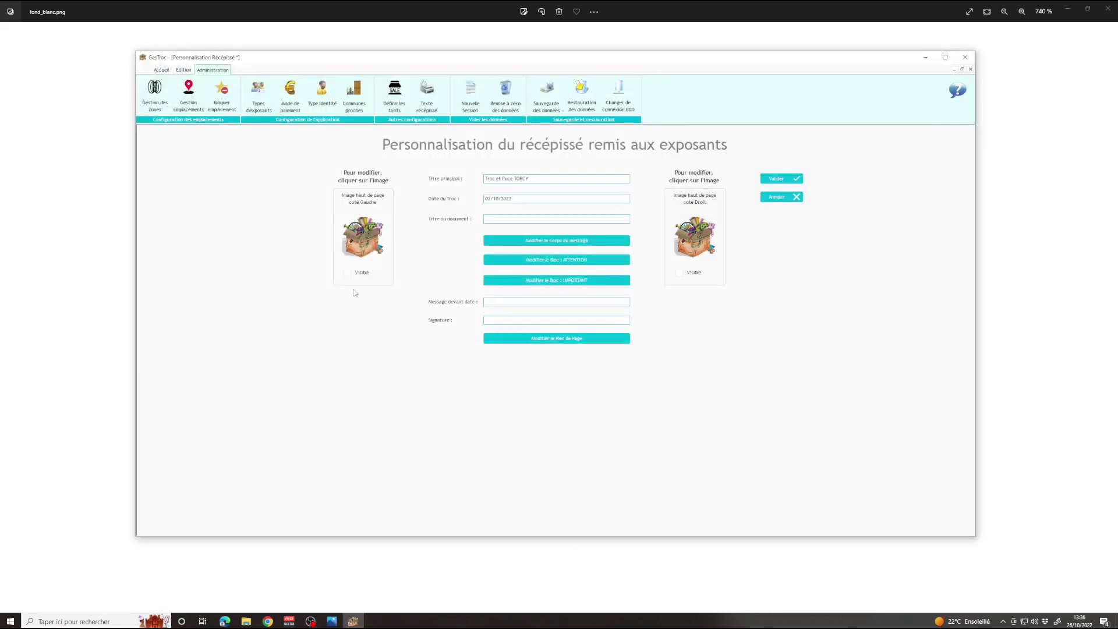
- View the receipt's text editors for the message body and the IMPORTANT block, closing each without entering text
left_click(585, 242)
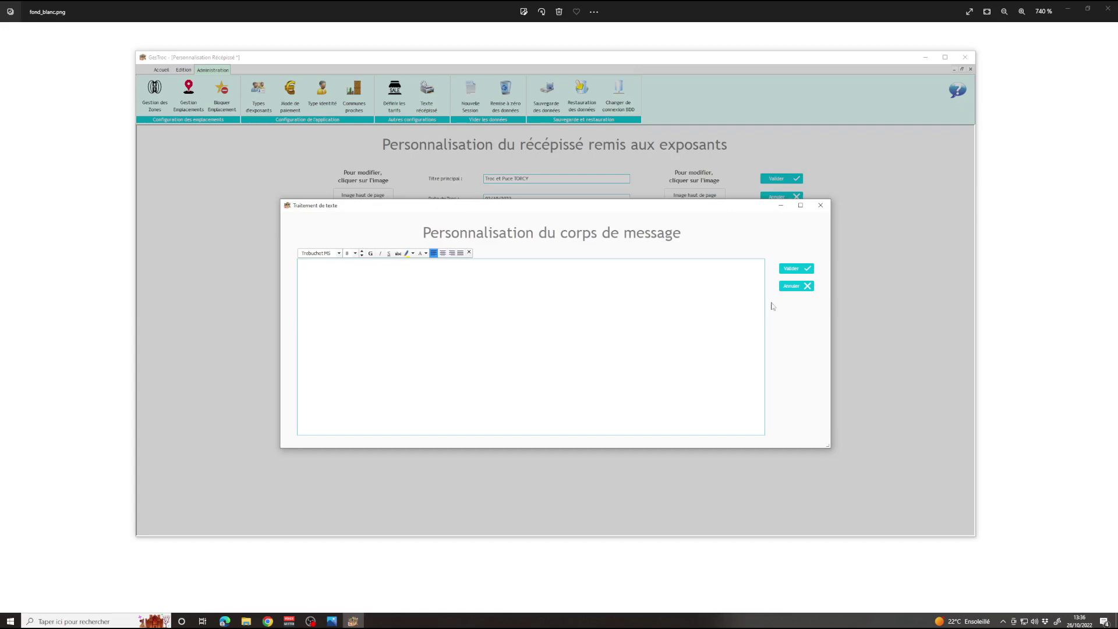
left_click(806, 286)
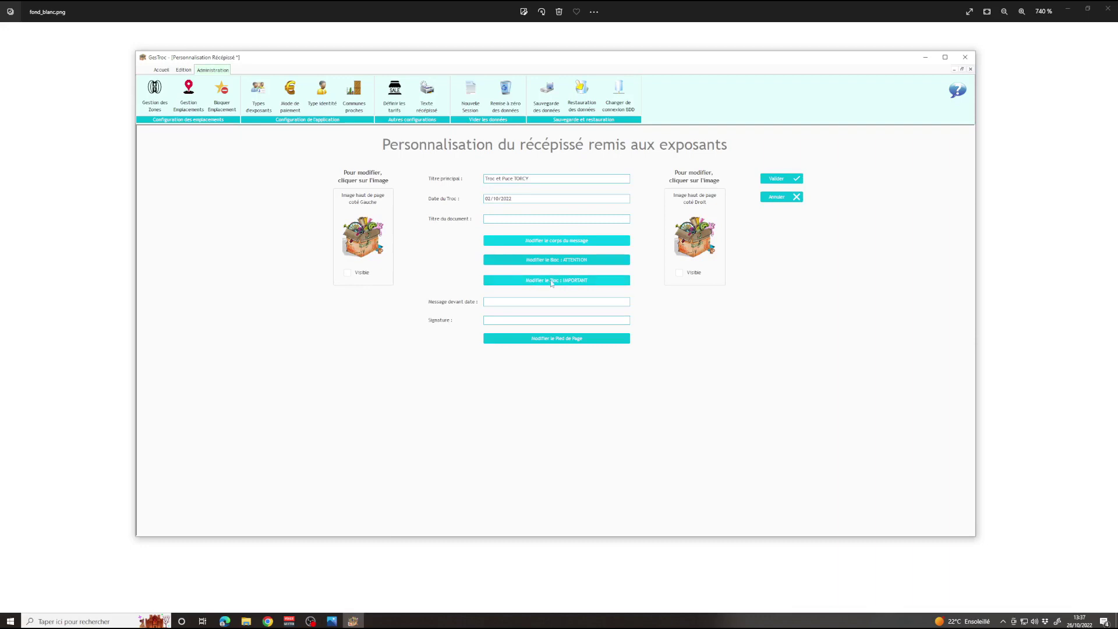
left_click(582, 280)
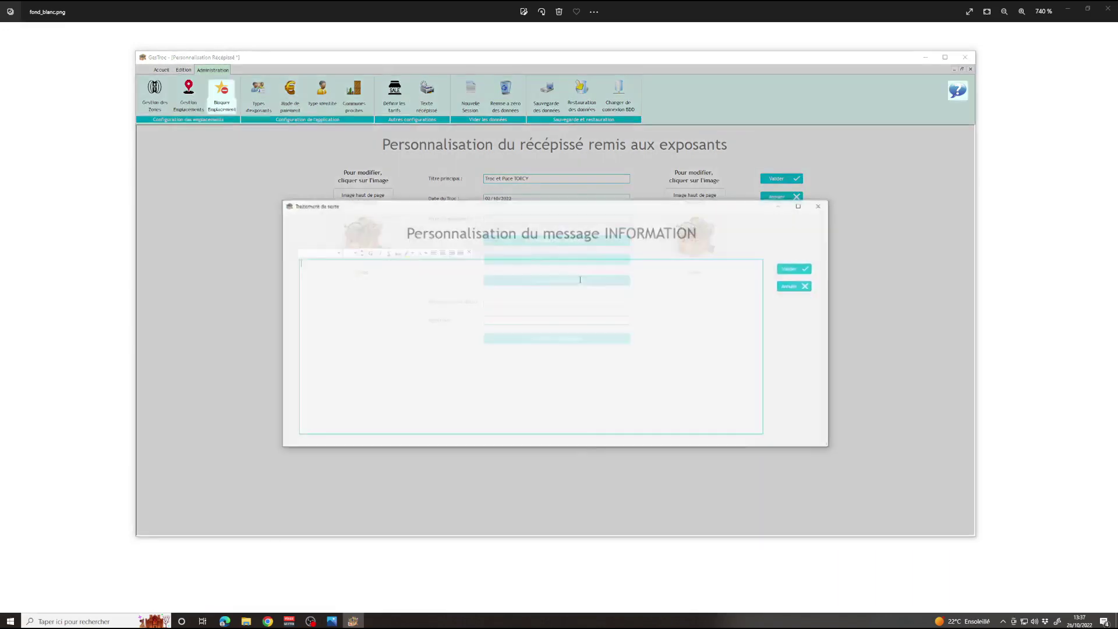
left_click(793, 288)
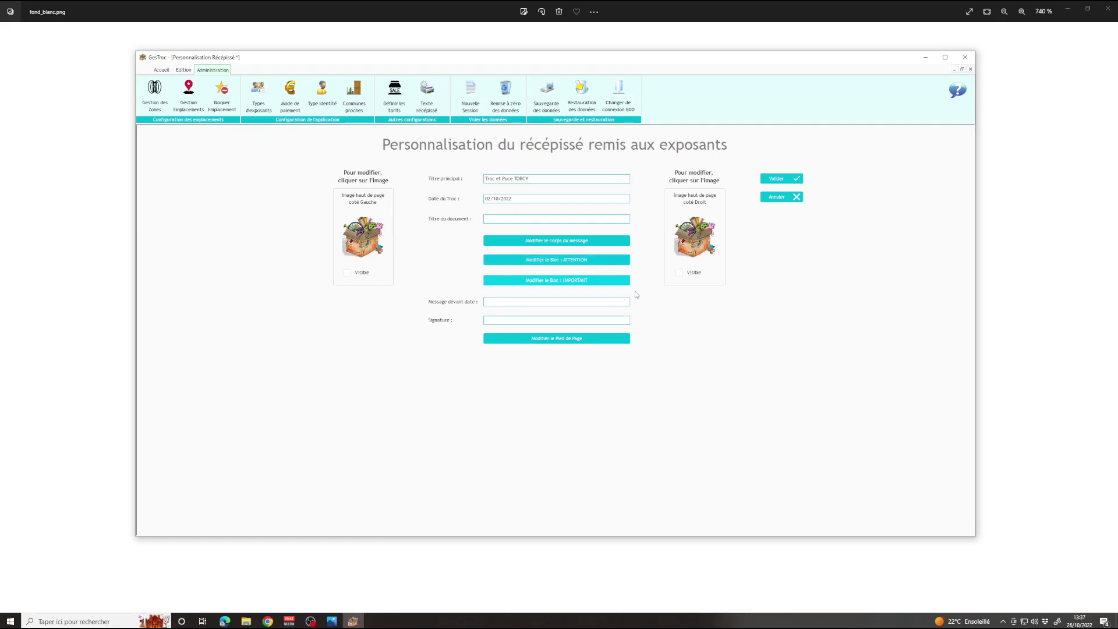
- Set the receipt's message before the date to "Torcy le" and go to the signature field
left_click(508, 301)
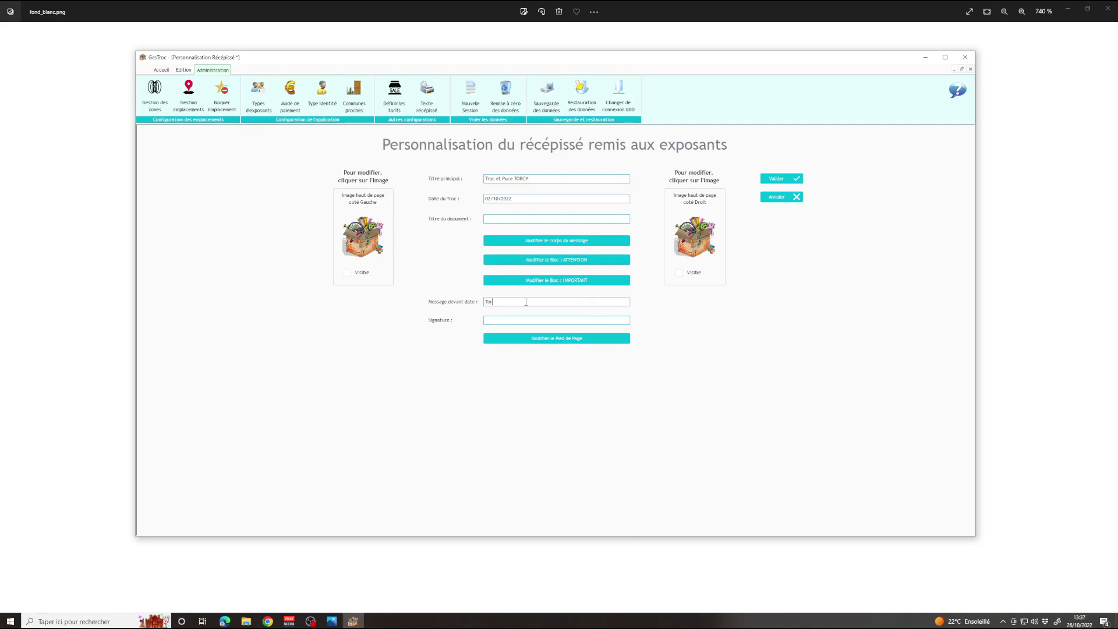
type("Torcy le")
left_click(502, 317)
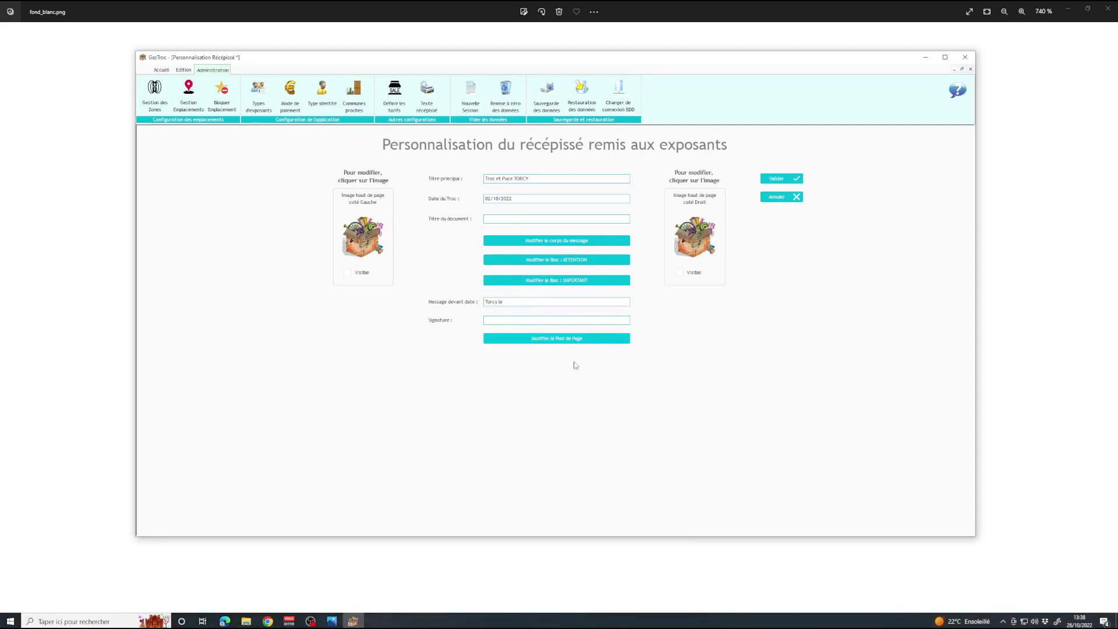
- View the receipt's footer text editor without entering text and save the receipt customization
left_click(558, 338)
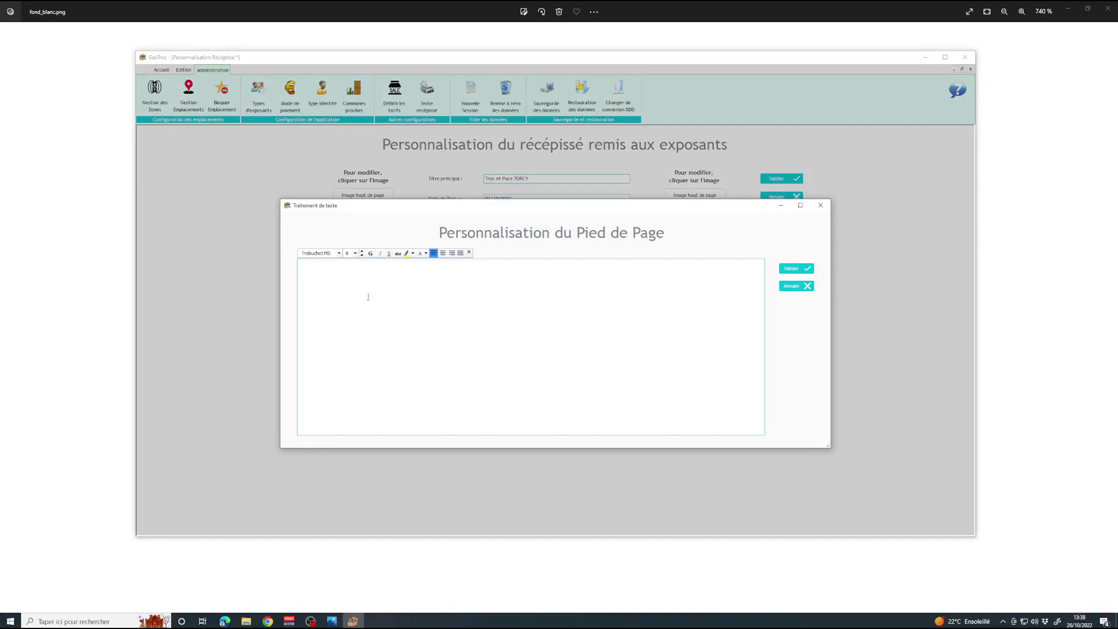
left_click(806, 285)
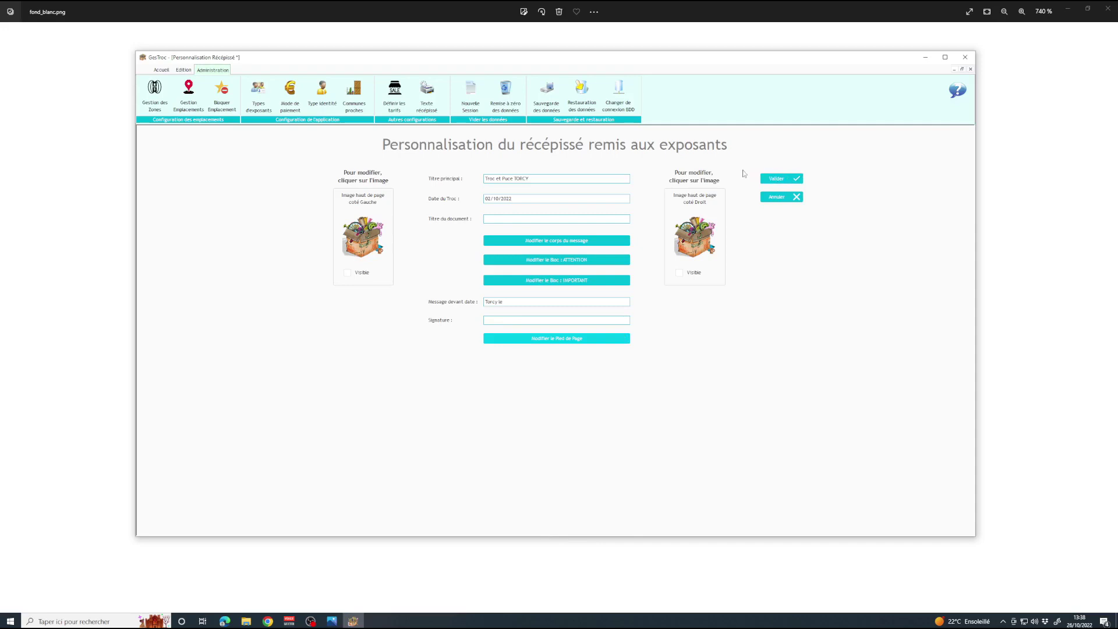
left_click(783, 180)
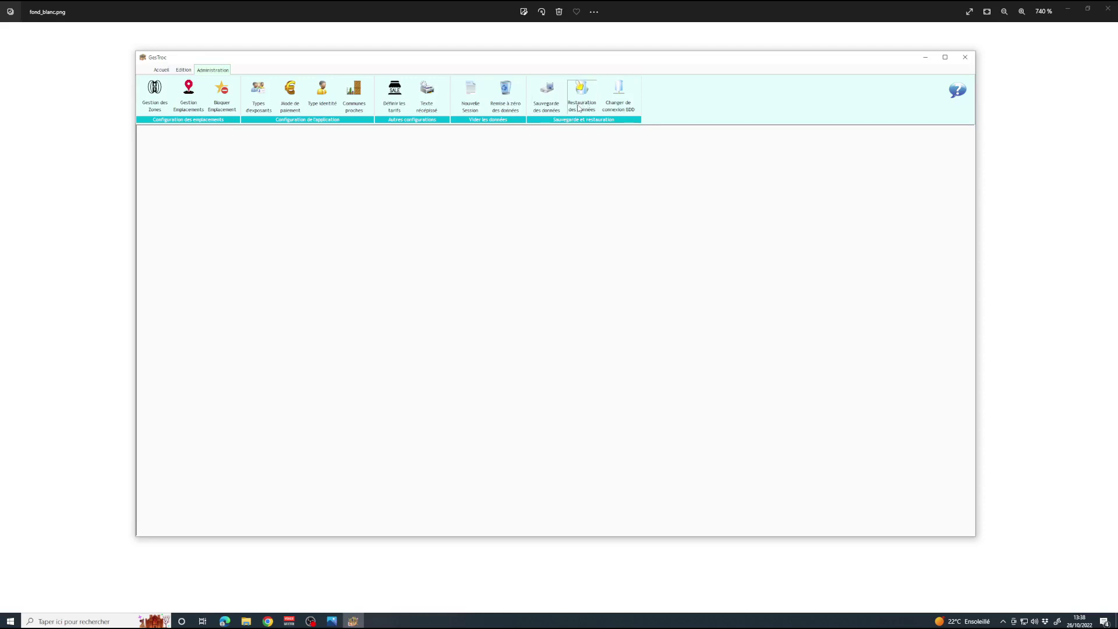
- Change the database connection and choose to store the database on this computer
left_click(618, 100)
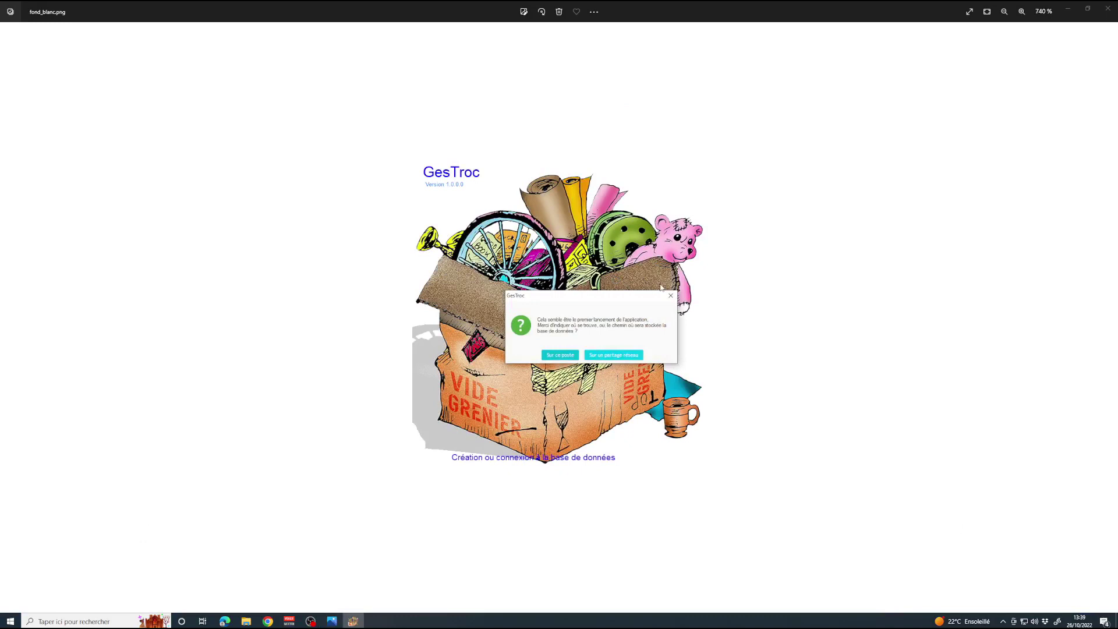
left_click(569, 358)
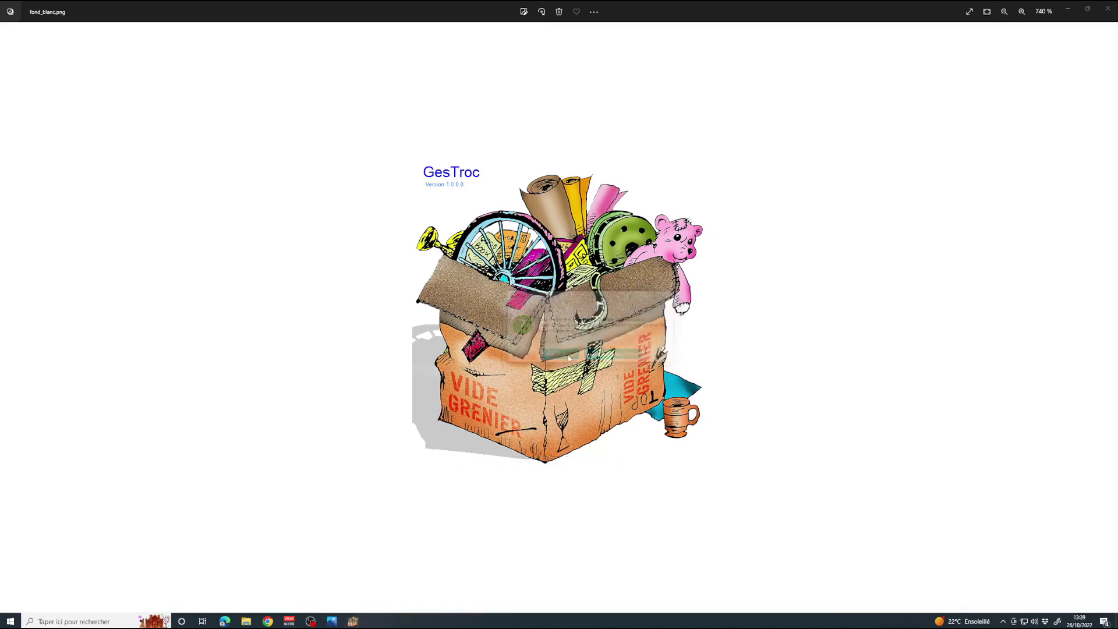
- Check the list of flea market pitches in the reconnected database and close it
left_click(218, 74)
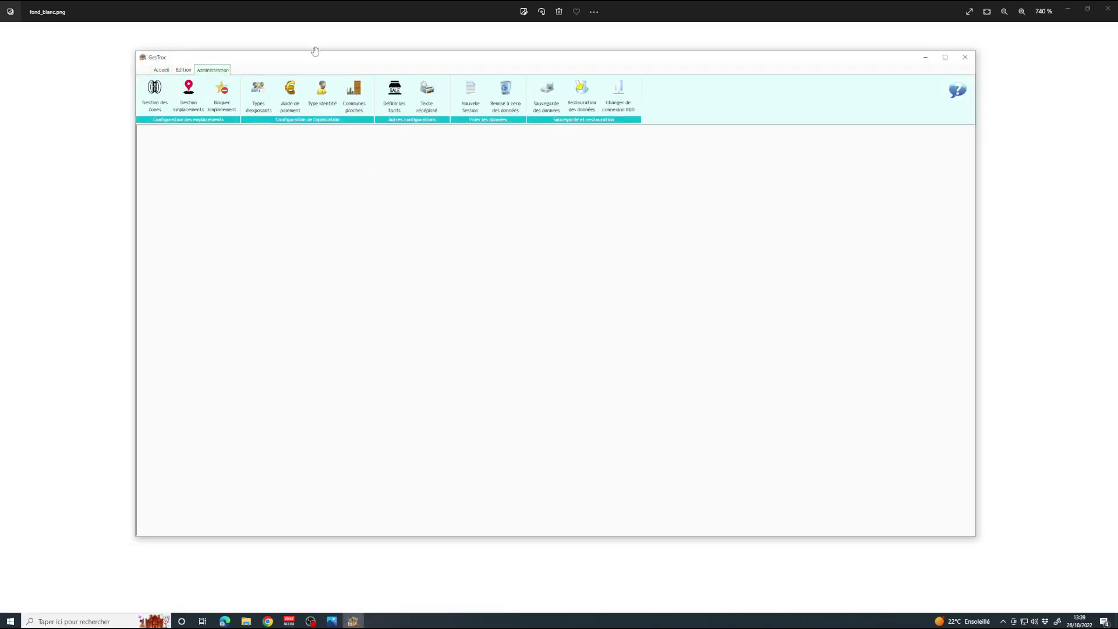
left_click(193, 98)
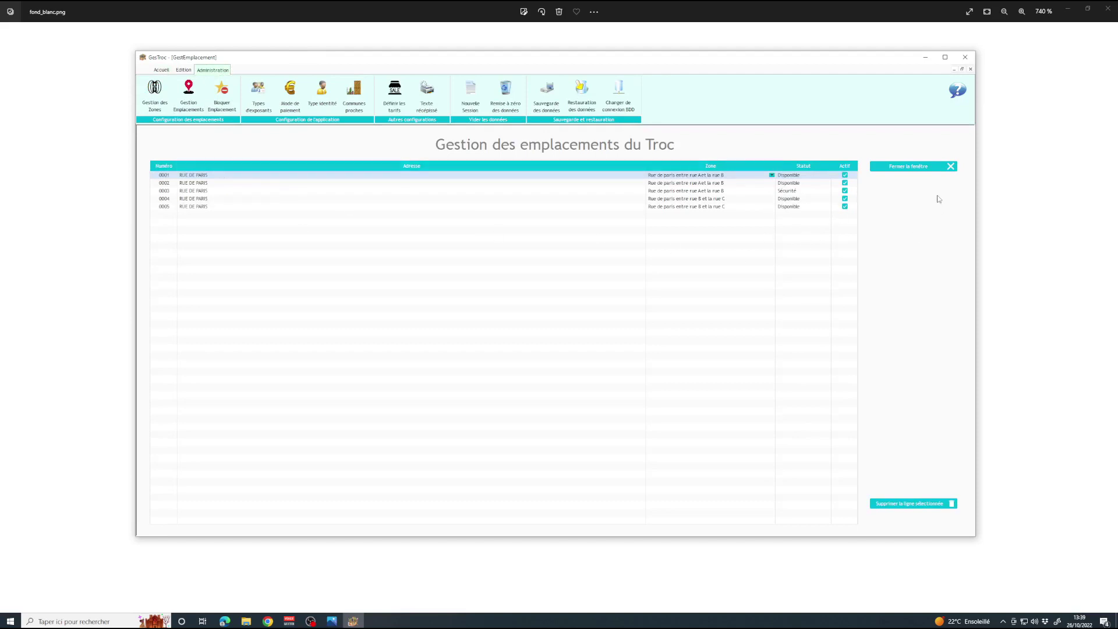
left_click(931, 166)
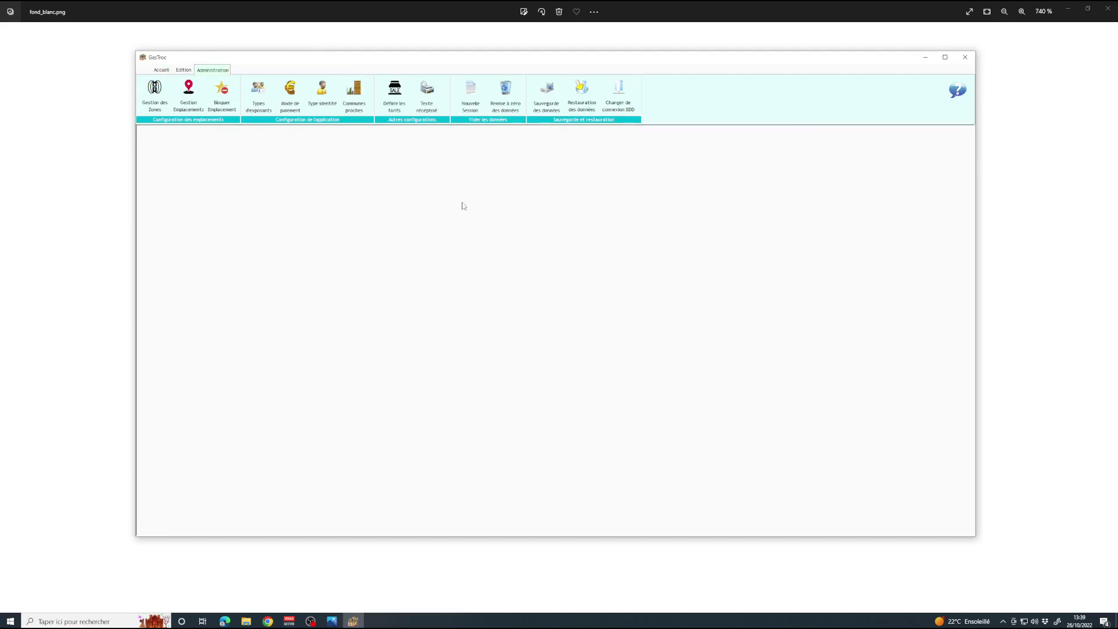